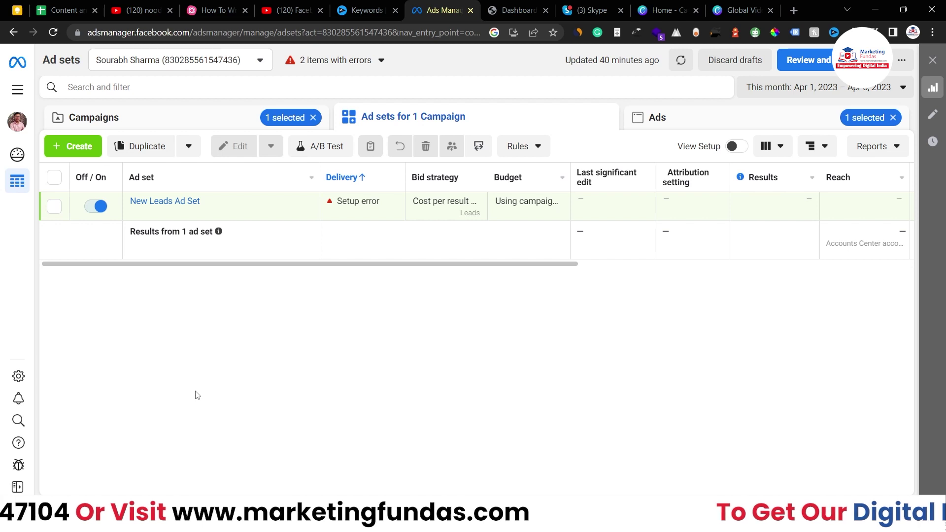
- Go to Events Manager from the All tools menu and choose Connect data
click(18, 89)
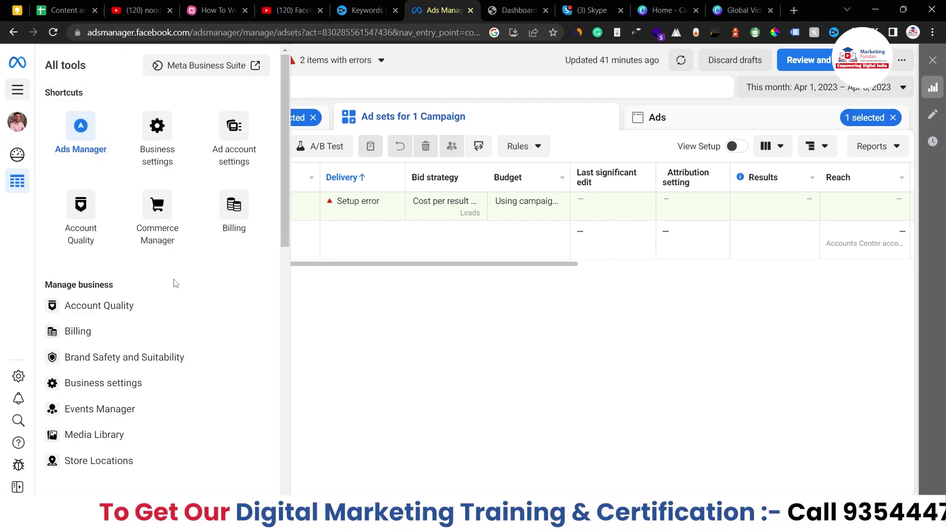
scroll(173, 280, down, 2)
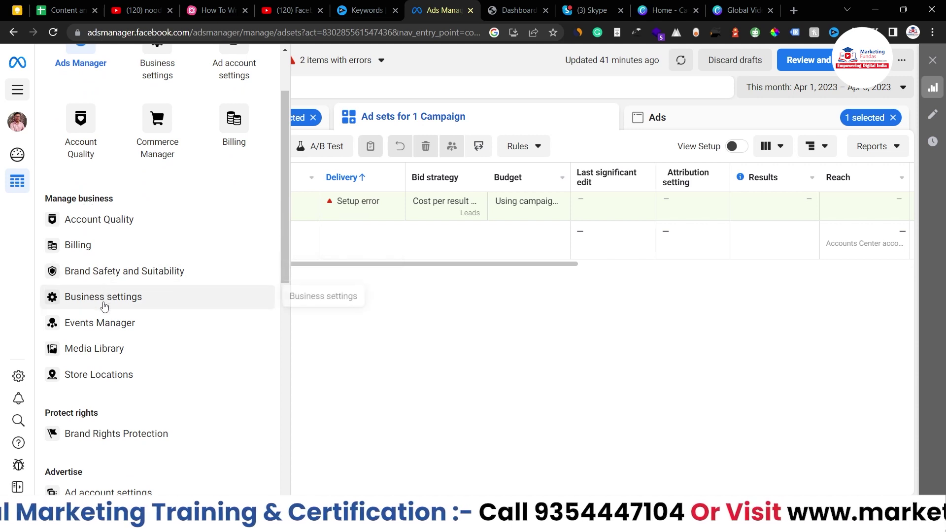
click(122, 333)
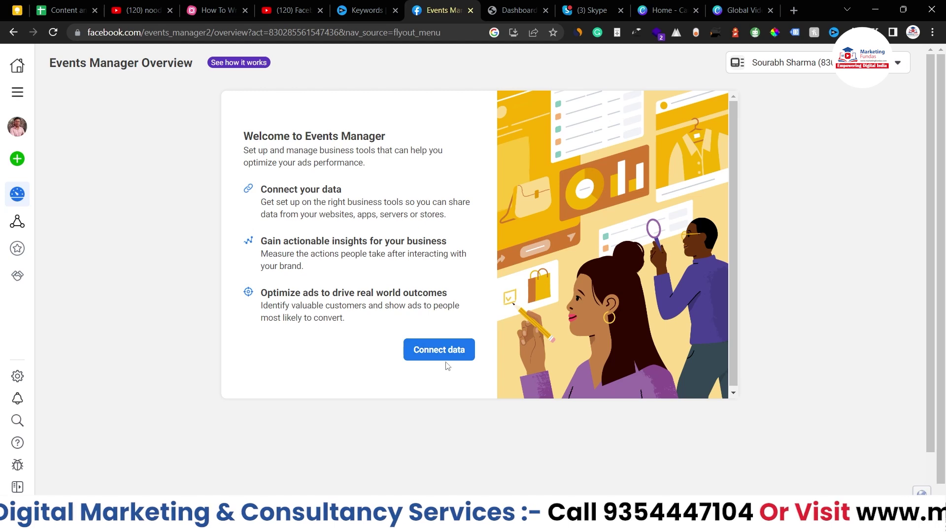
click(434, 356)
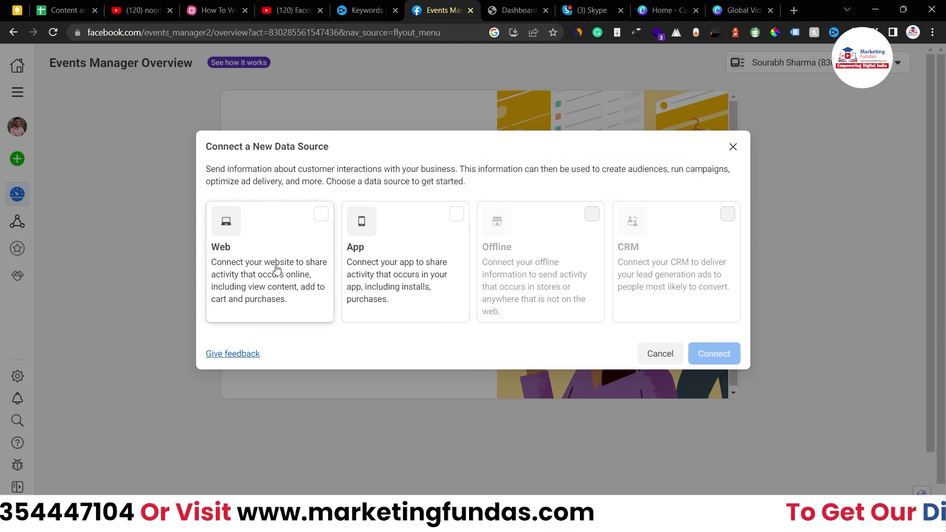
- Connect a Web data source and create a pixel named 'Demo Pixel'
click(294, 246)
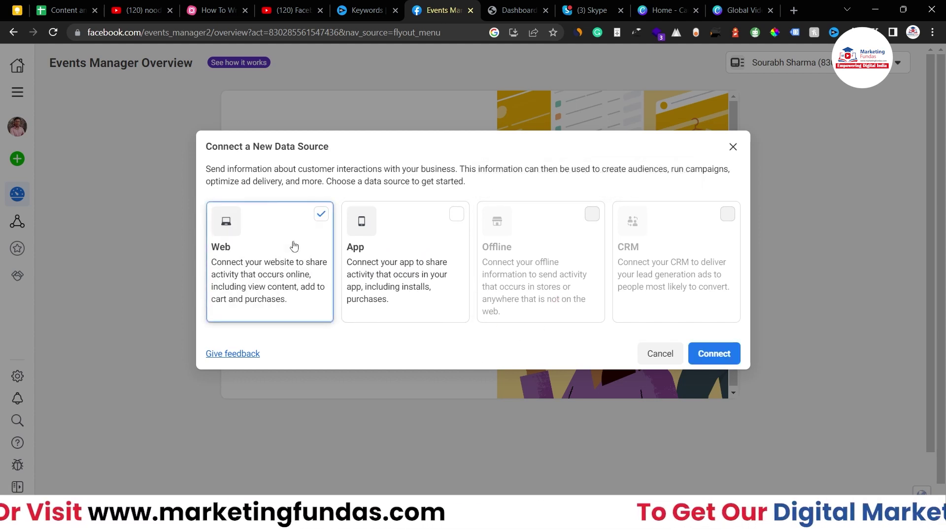
click(729, 358)
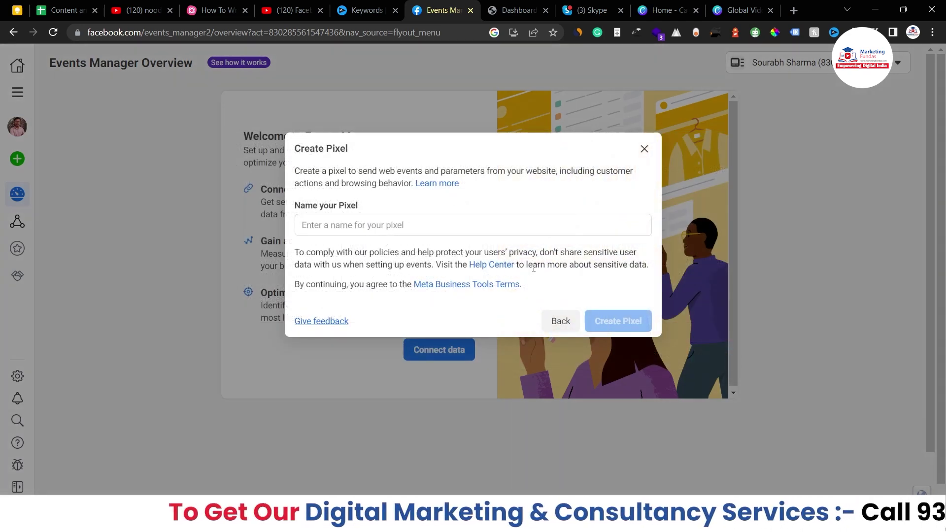
click(512, 224)
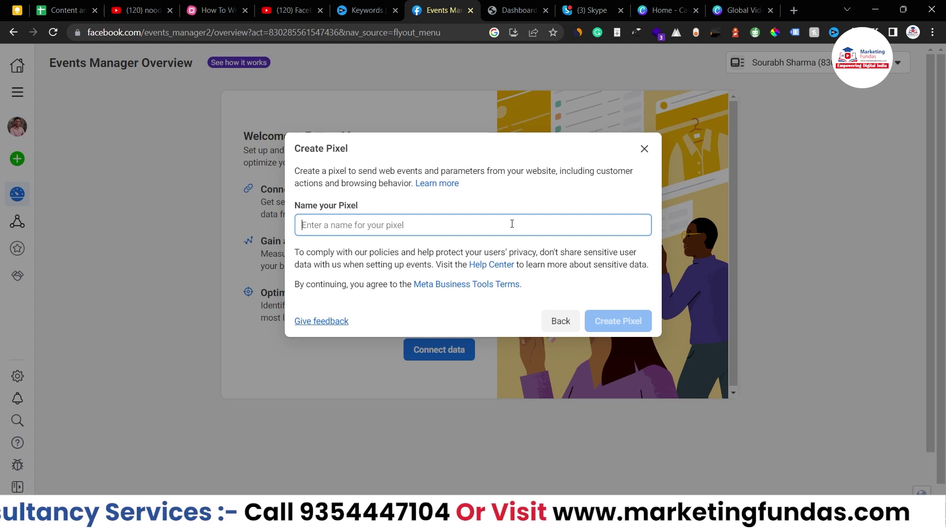
text(De)
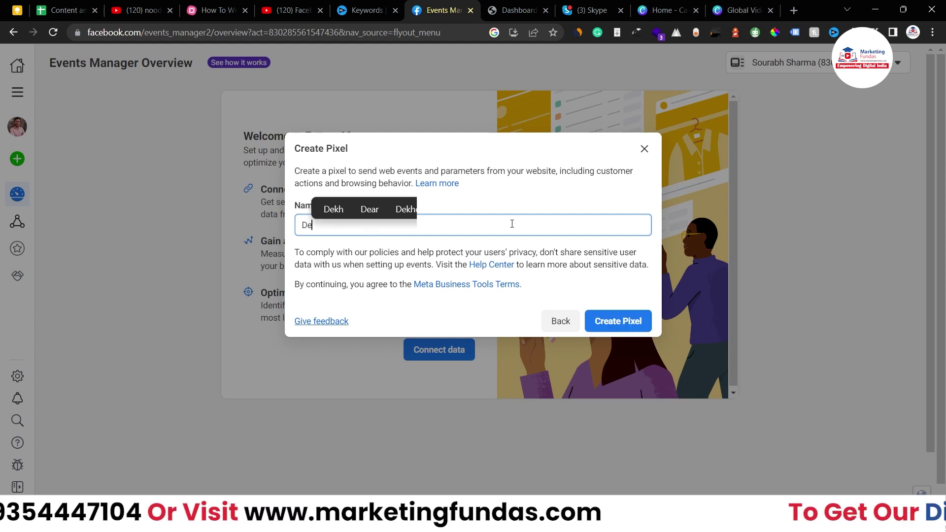
text(mo Pixel)
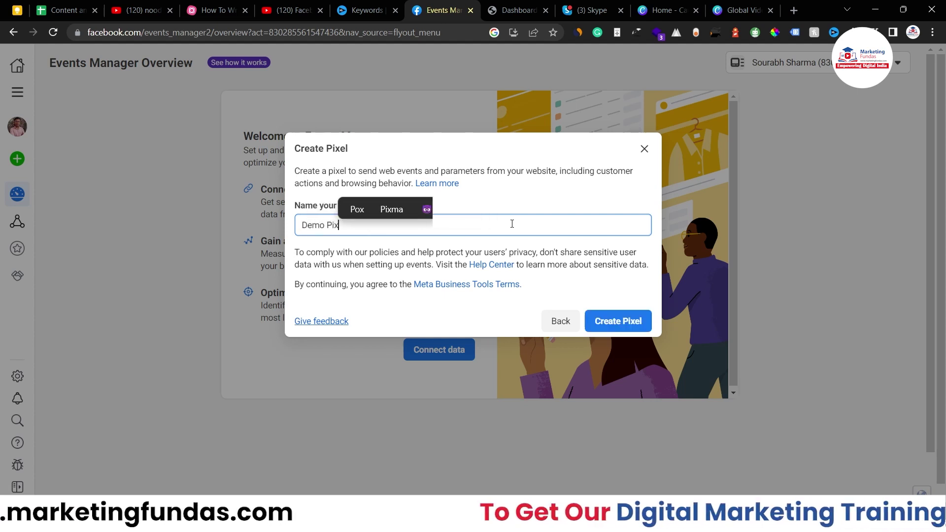
click(622, 319)
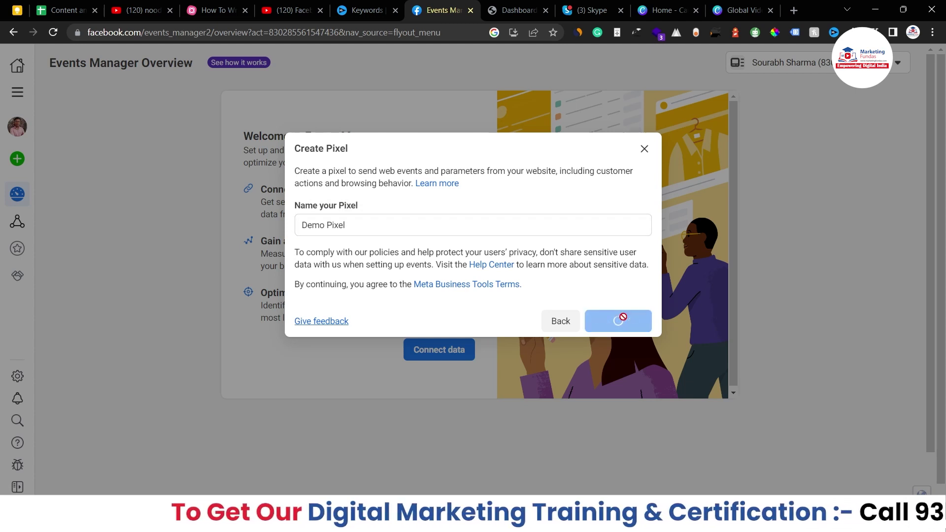
click(477, 234)
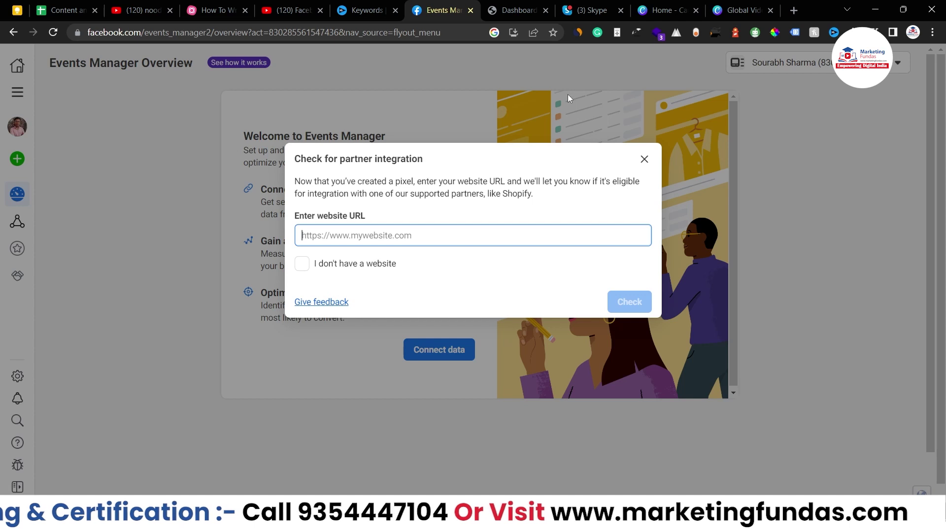
click(518, 8)
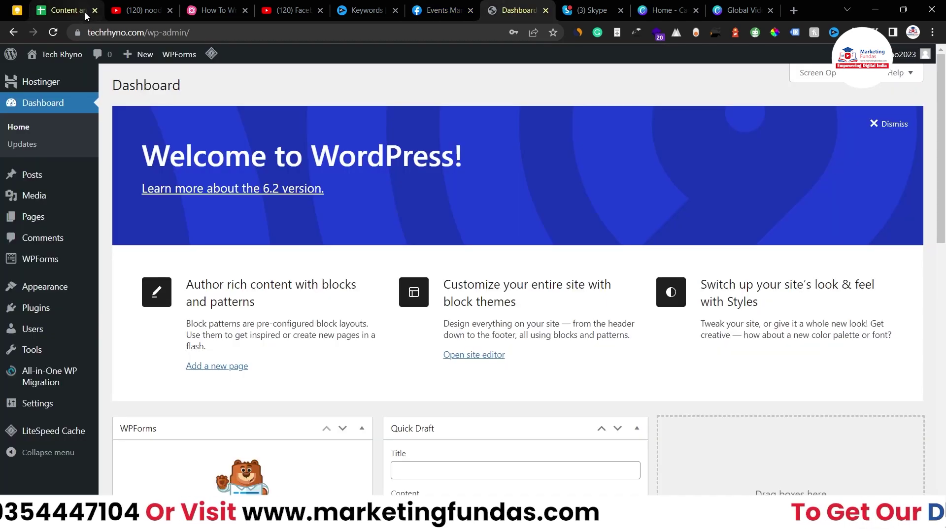
drag(172, 32, 82, 34)
key(ctrl+c)
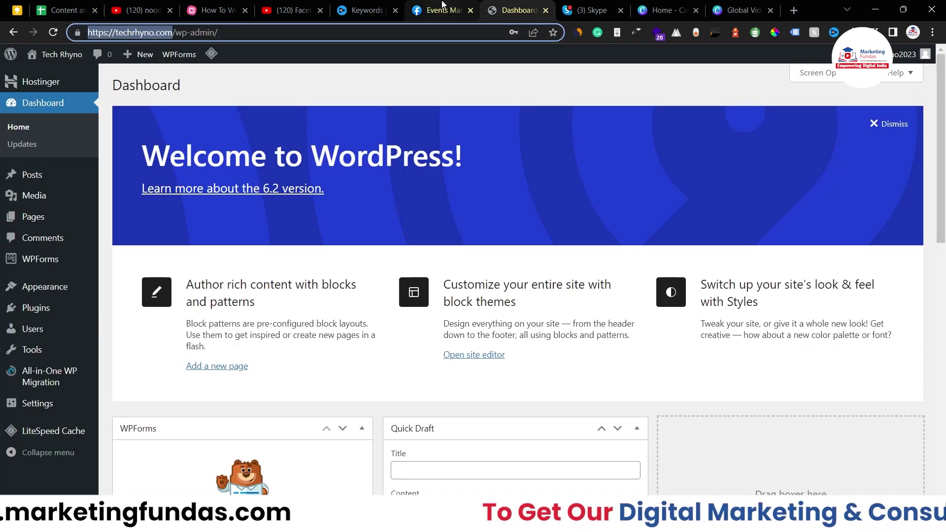
click(443, 10)
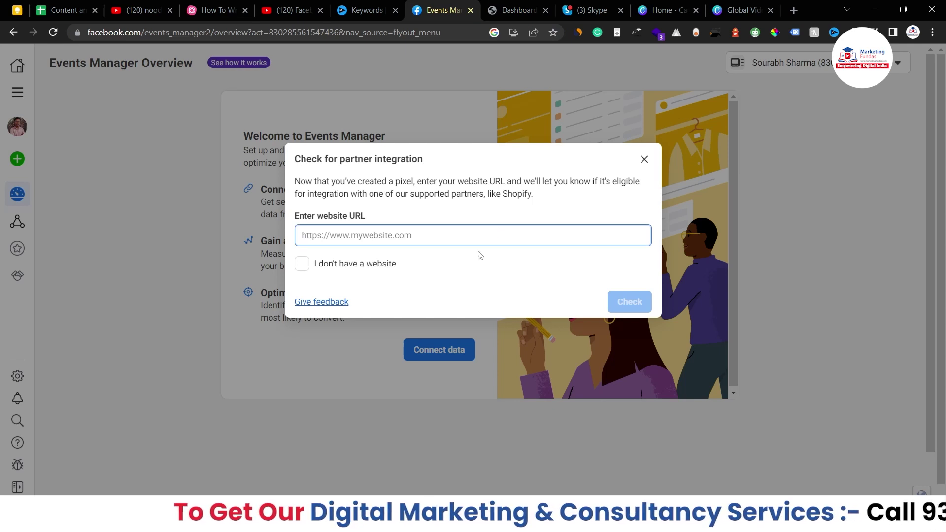
key(ctrl+v)
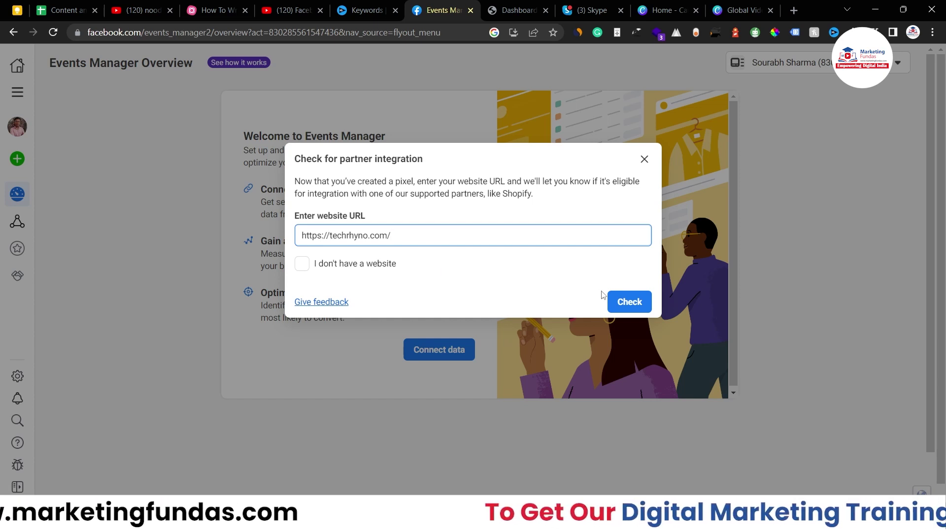
click(619, 302)
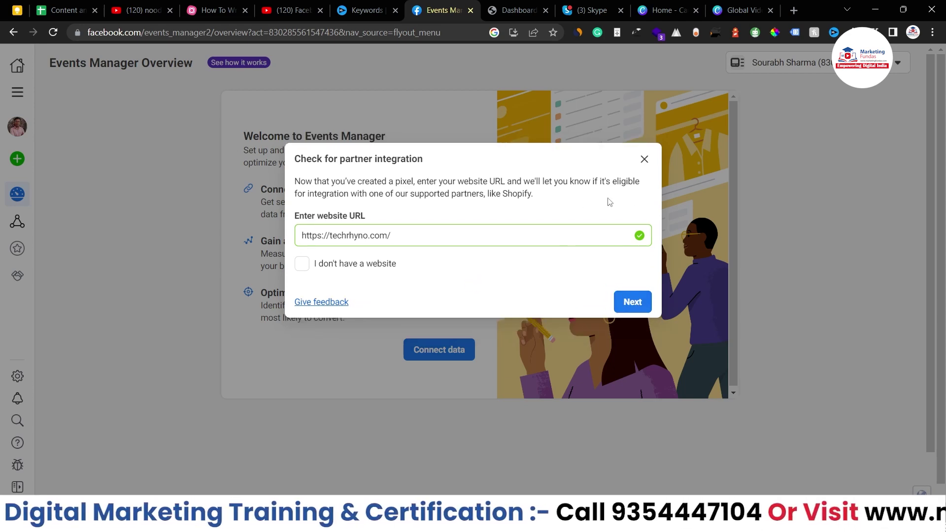
click(632, 302)
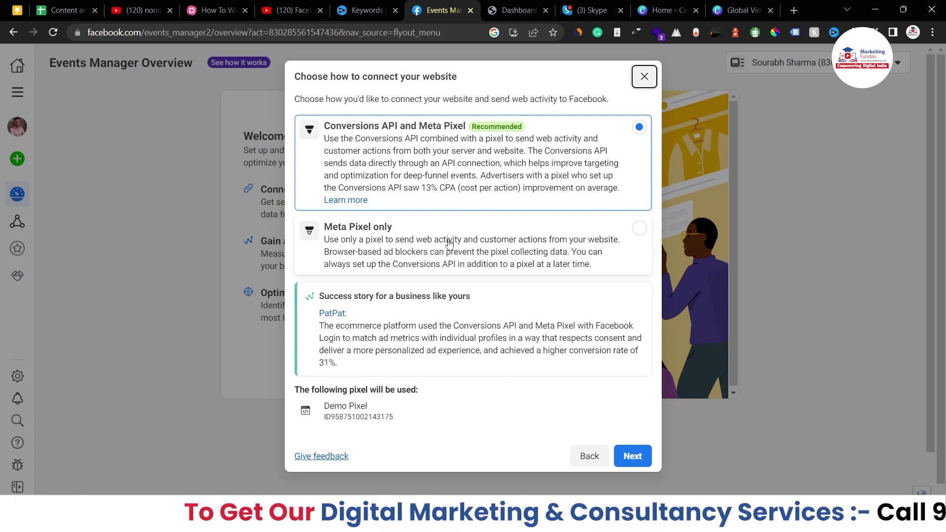
- Connect the site using Meta Pixel only, then open the Demo Pixel overview
click(596, 260)
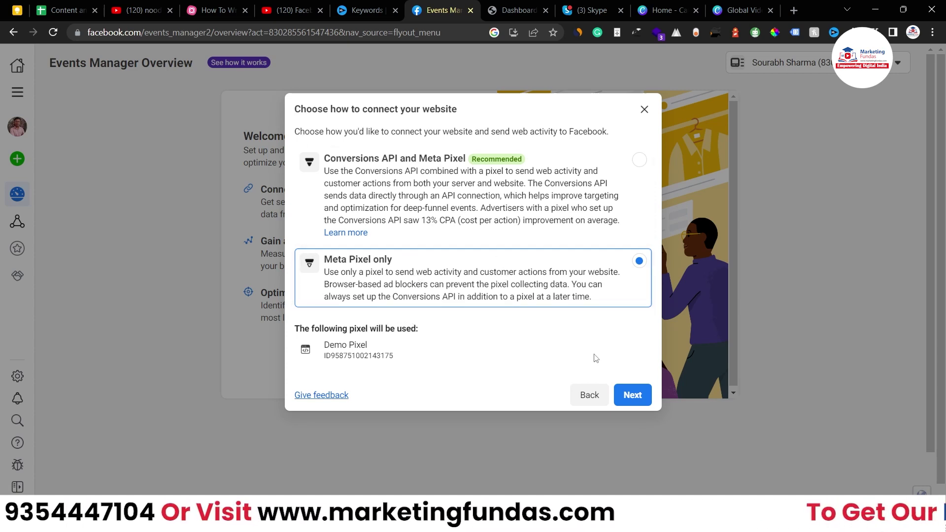
click(632, 394)
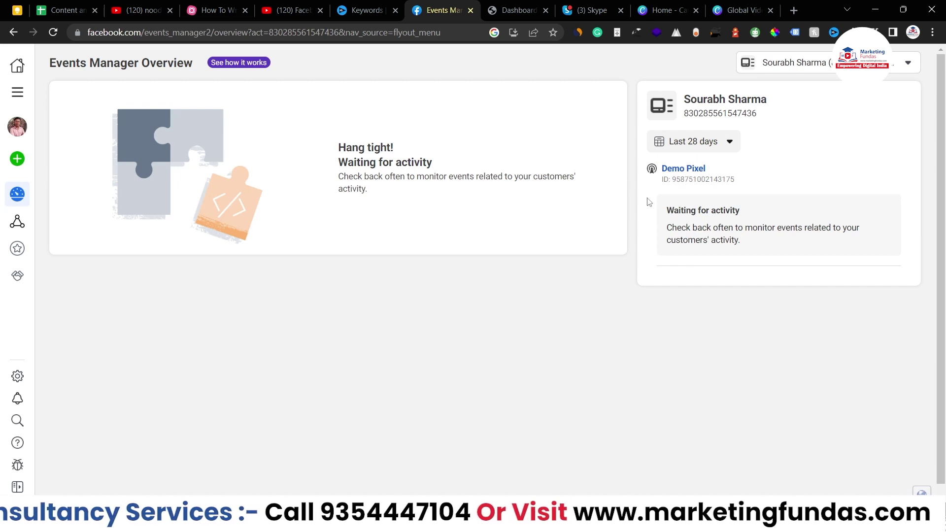
click(681, 170)
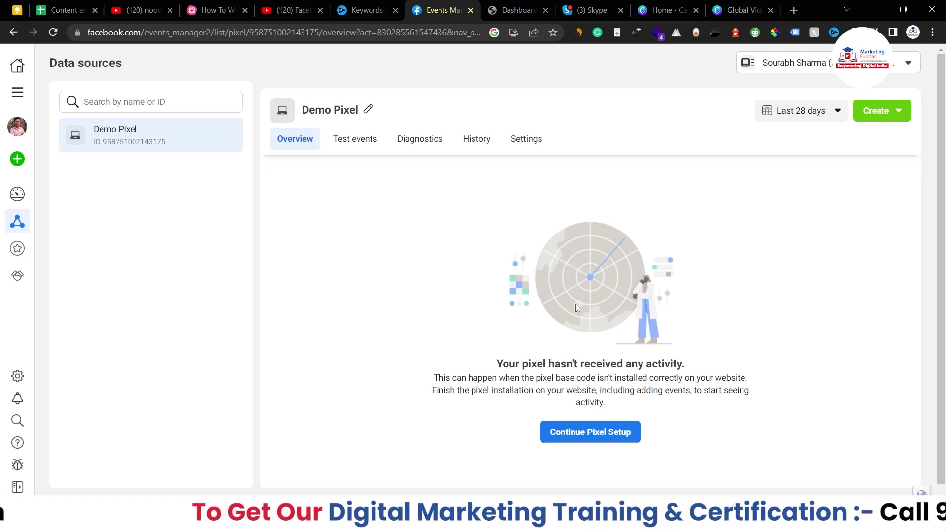
- Continue pixel setup, choose manual installation, and copy the Demo Pixel base code
click(574, 436)
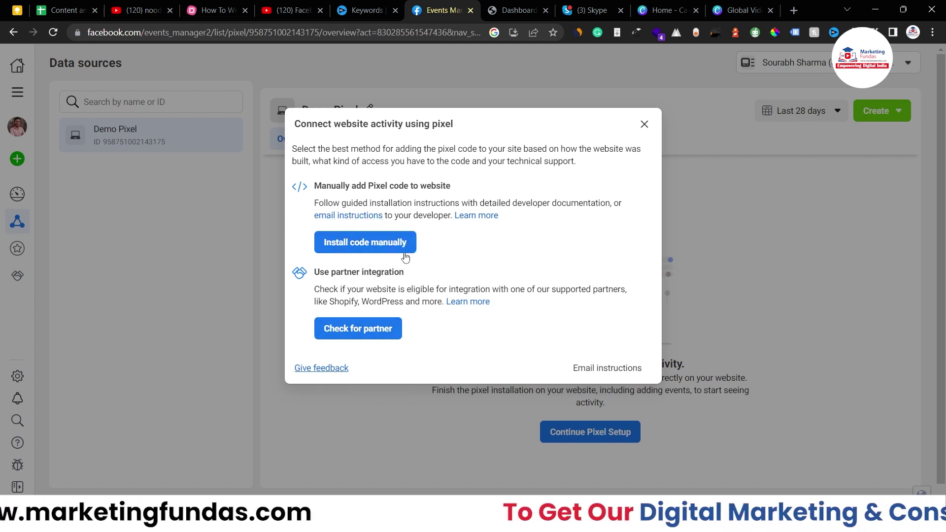
click(387, 252)
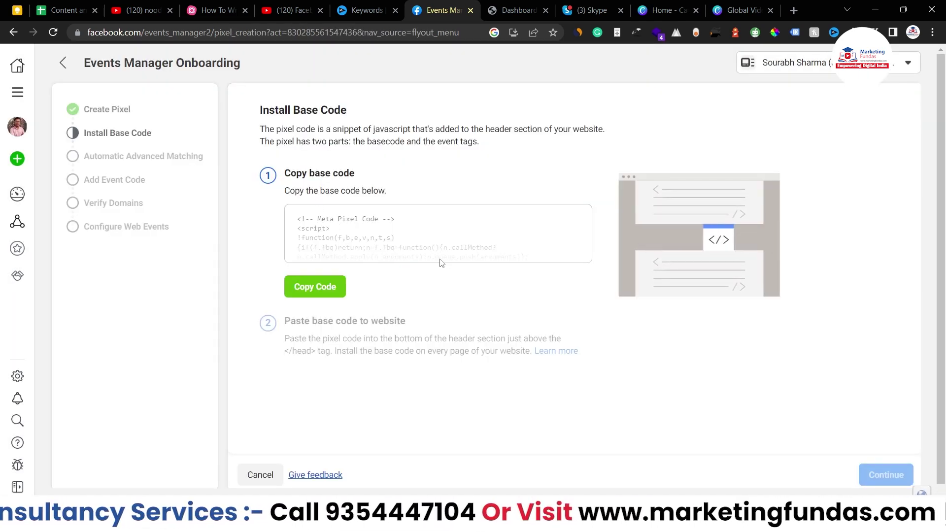
click(307, 291)
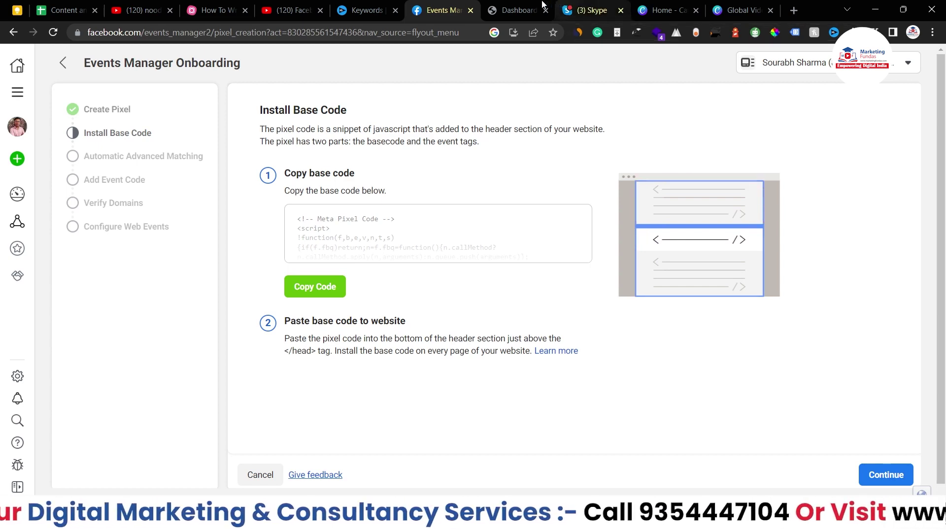
- Switch to the techrhyno.com WordPress admin dashboard tab
click(517, 10)
scroll(29, 221, down, 1)
mouse_move(39, 329)
scroll(40, 329, up, 1)
mouse_move(2, 254)
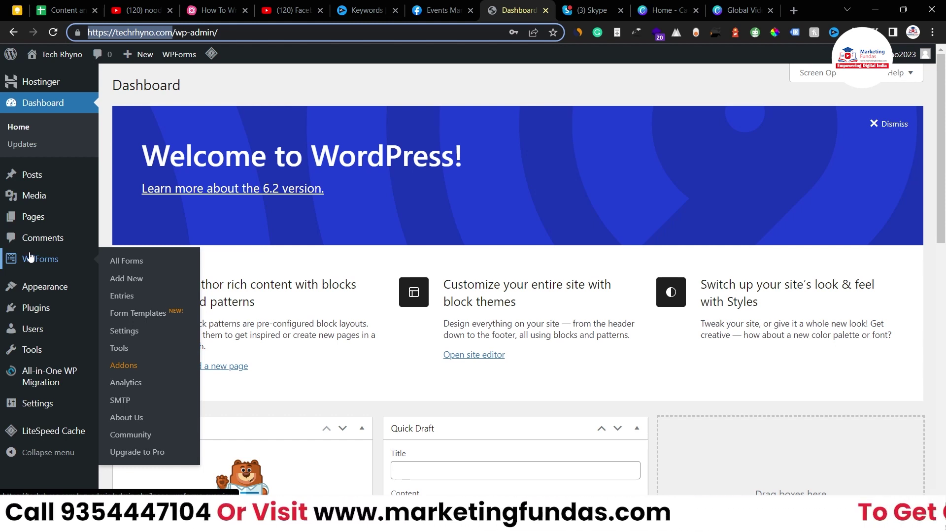
- Briefly open Appearance > Editor, then go to Appearance > Themes
mouse_move(37, 230)
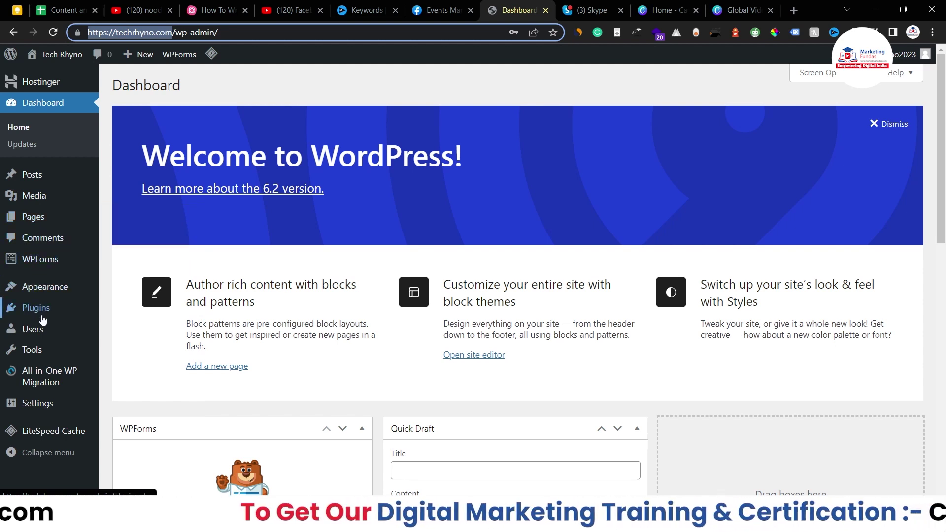
mouse_move(48, 292)
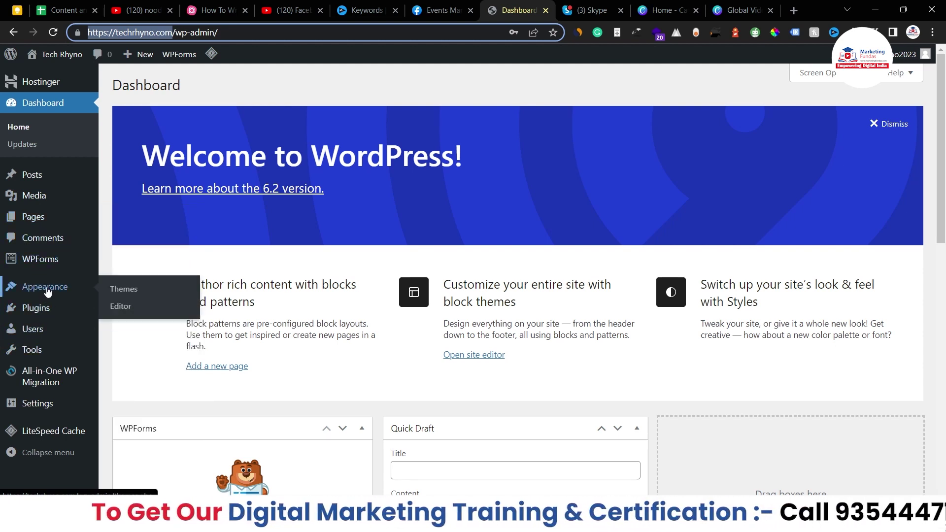
click(130, 309)
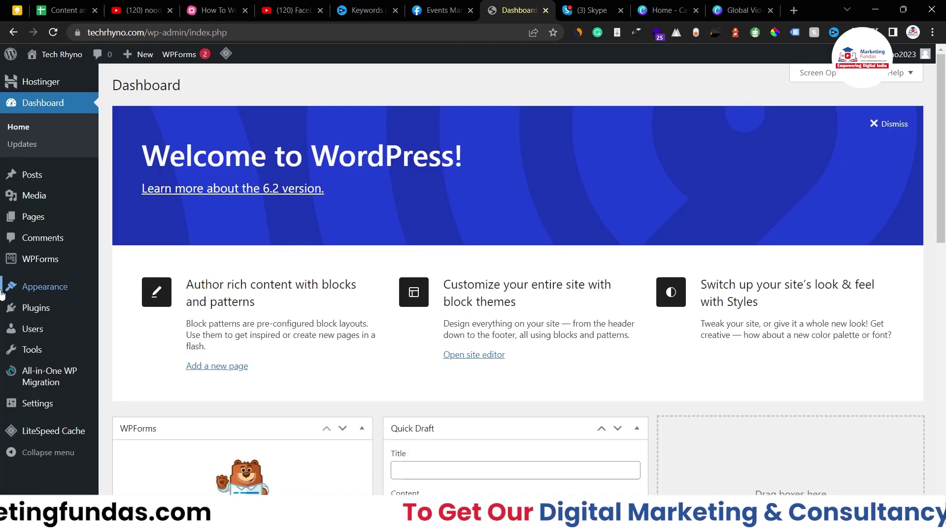
mouse_move(59, 295)
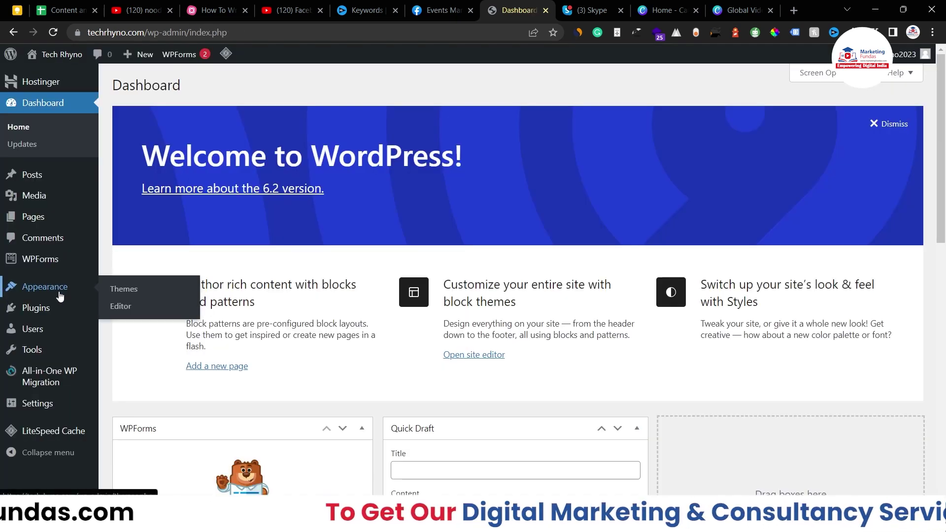
click(112, 292)
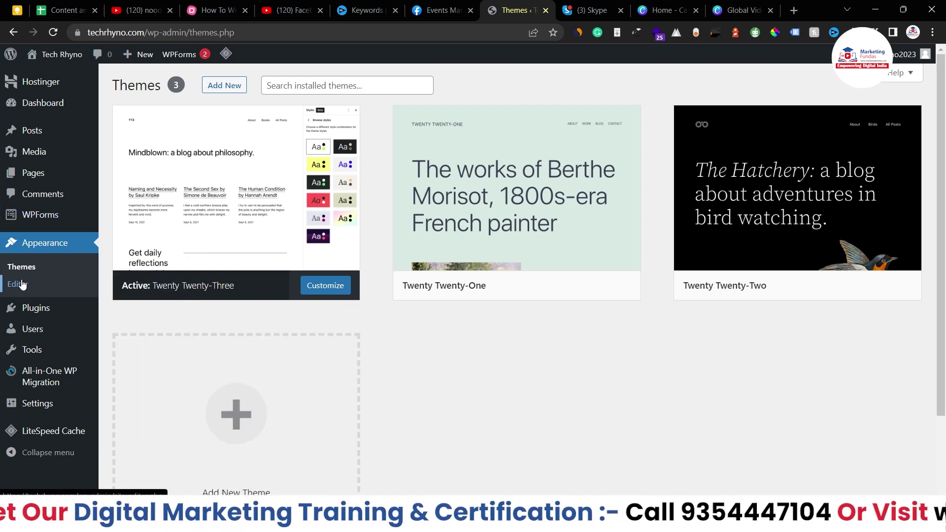
- Install and activate the Astra theme, then open the Theme File Editor
click(279, 480)
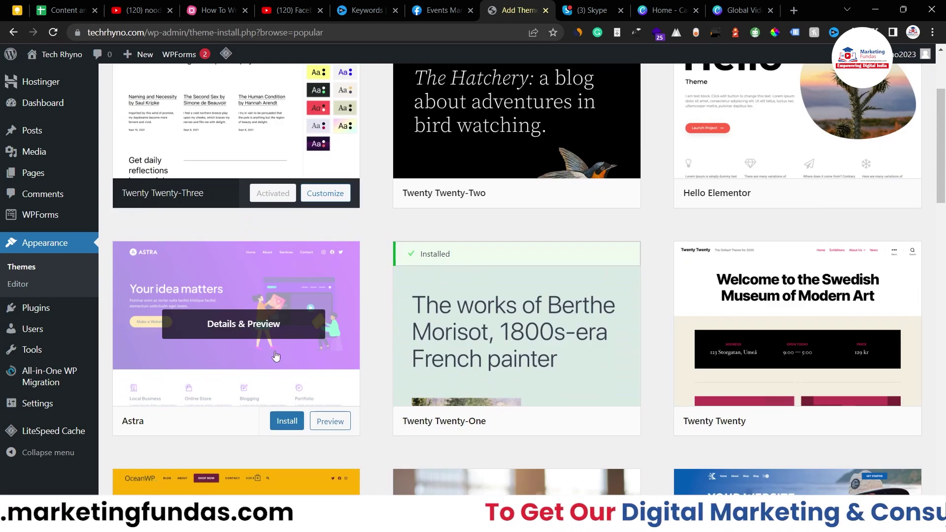
scroll(274, 359, down, 3)
click(287, 420)
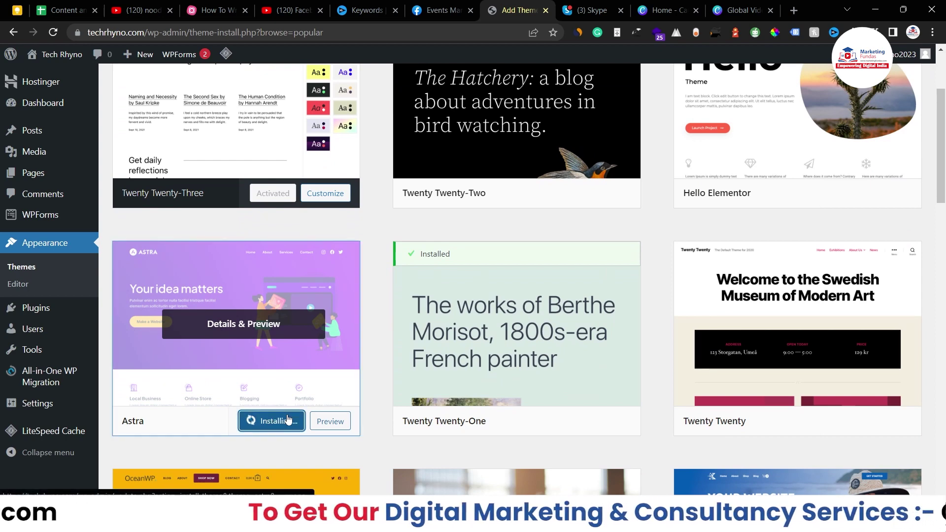
click(280, 422)
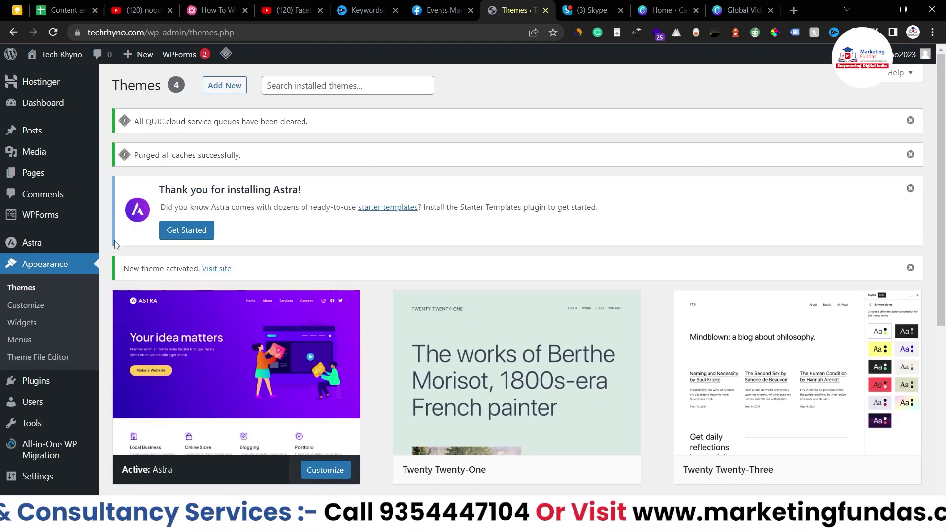
click(58, 362)
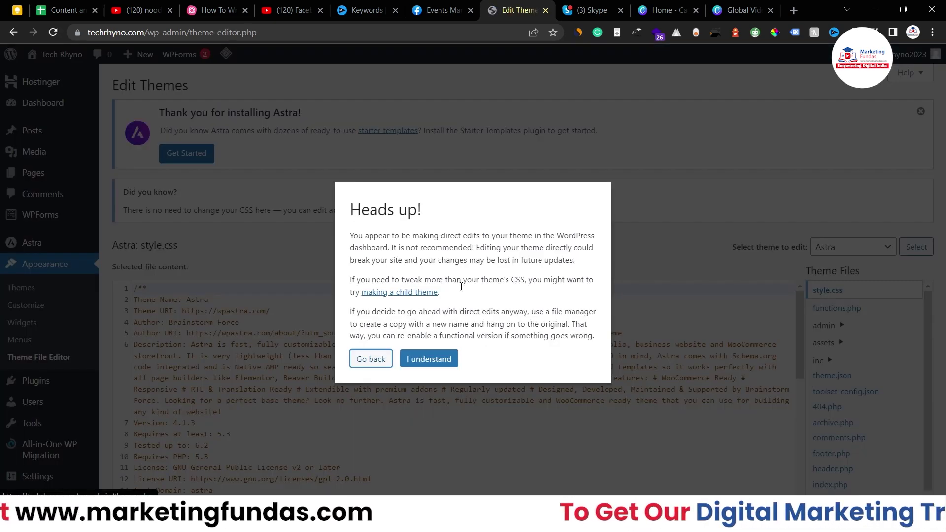
- Accept the theme-editing warning and open Astra's header.php
click(428, 359)
scroll(473, 296, down, 1)
scroll(944, 222, down, 1)
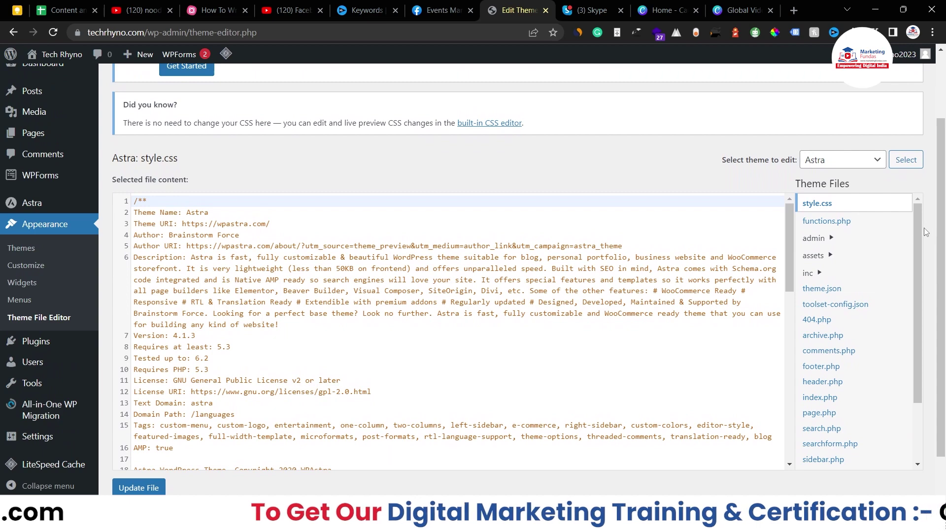
scroll(917, 231, down, 1)
drag(917, 239, 917, 285)
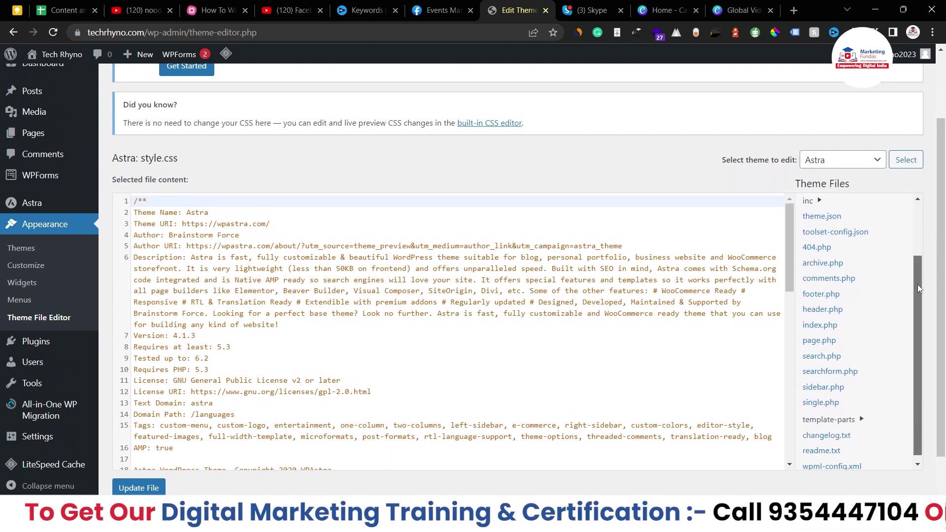
click(815, 304)
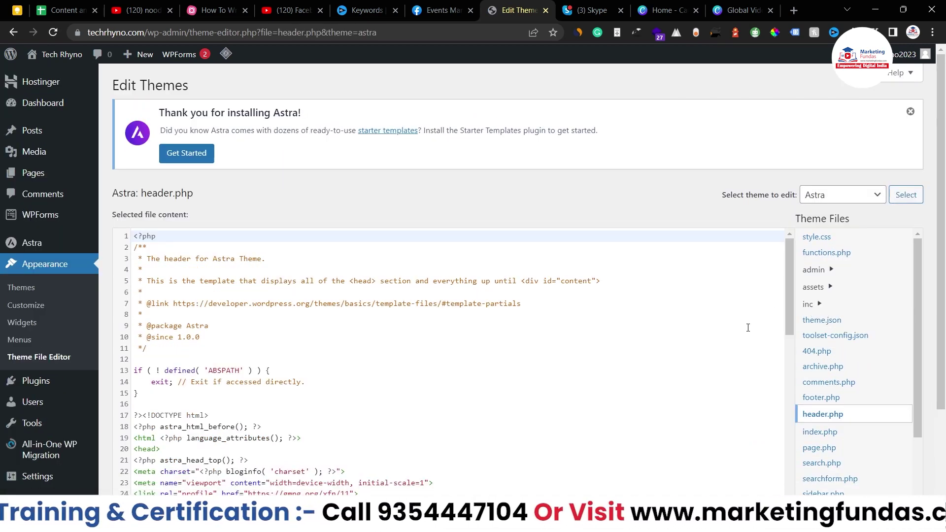
- Paste the Meta Pixel base code on new lines just above </head>
scroll(307, 287, down, 4)
drag(180, 269, 132, 271)
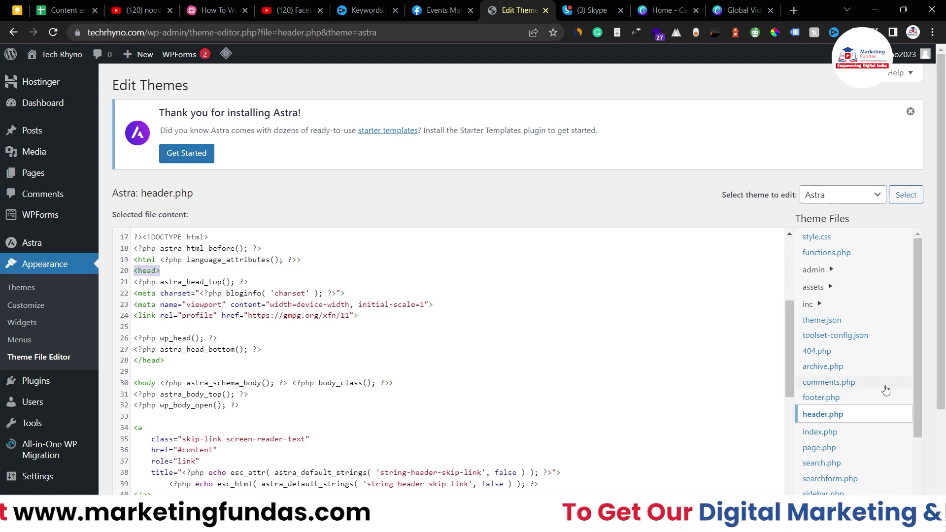
scroll(788, 355, down, 1)
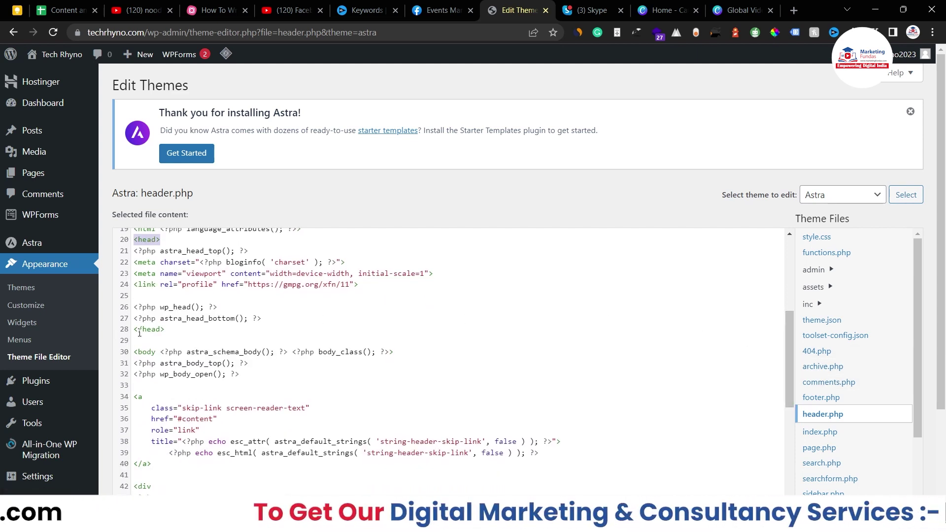
click(171, 330)
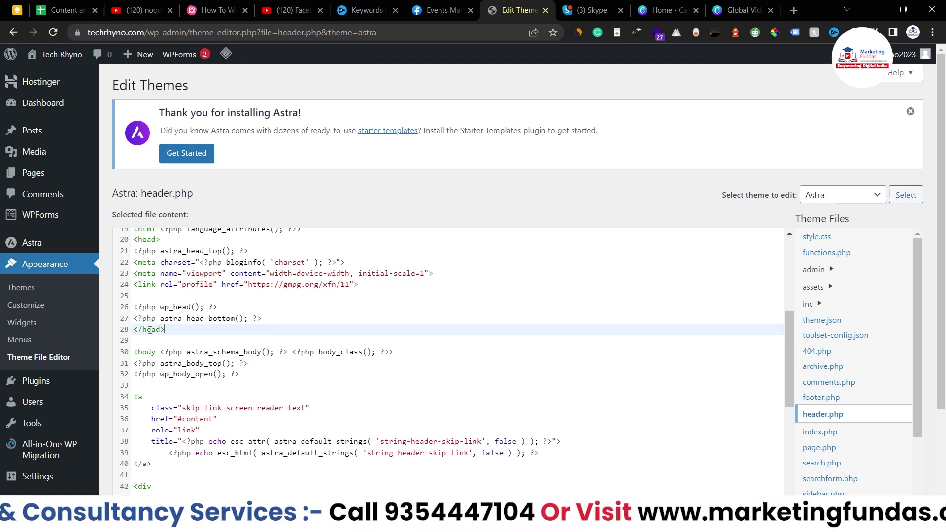
click(285, 319)
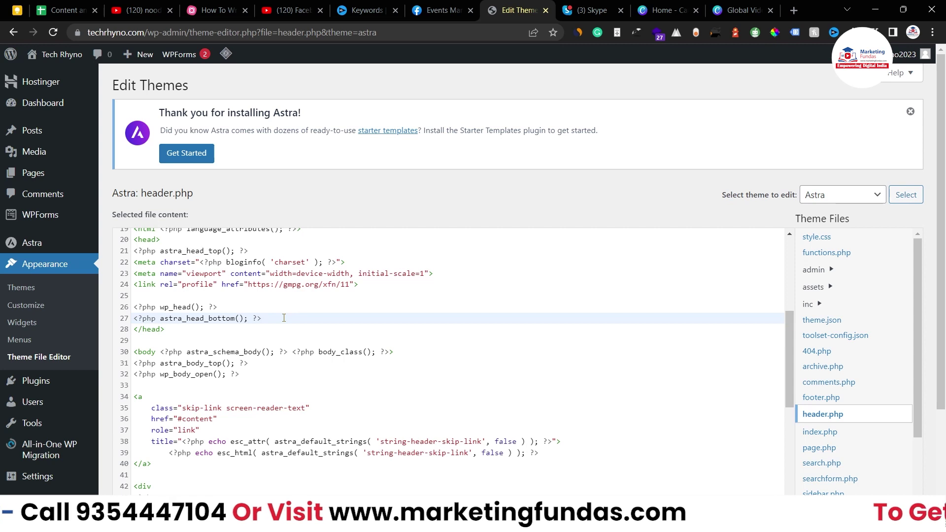
key(Return)
key(Return)
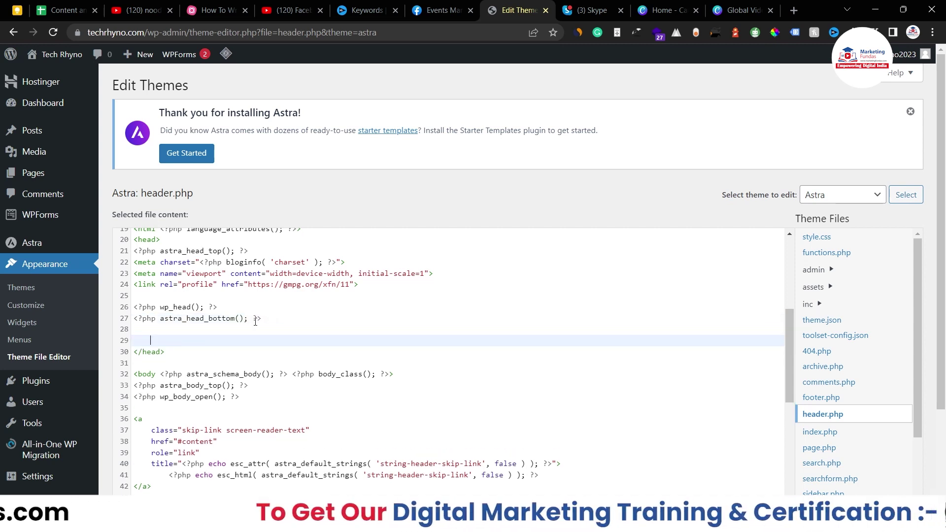
key(ctrl+v)
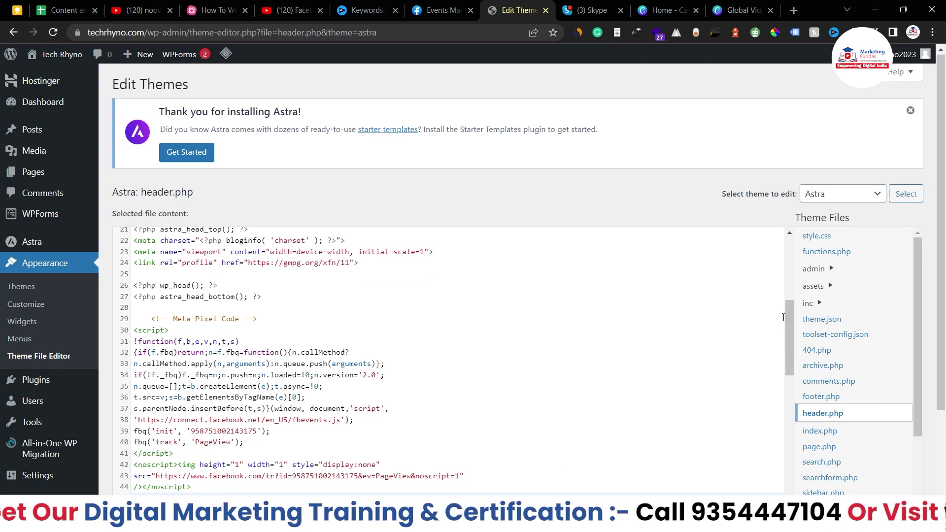
drag(790, 318, 788, 342)
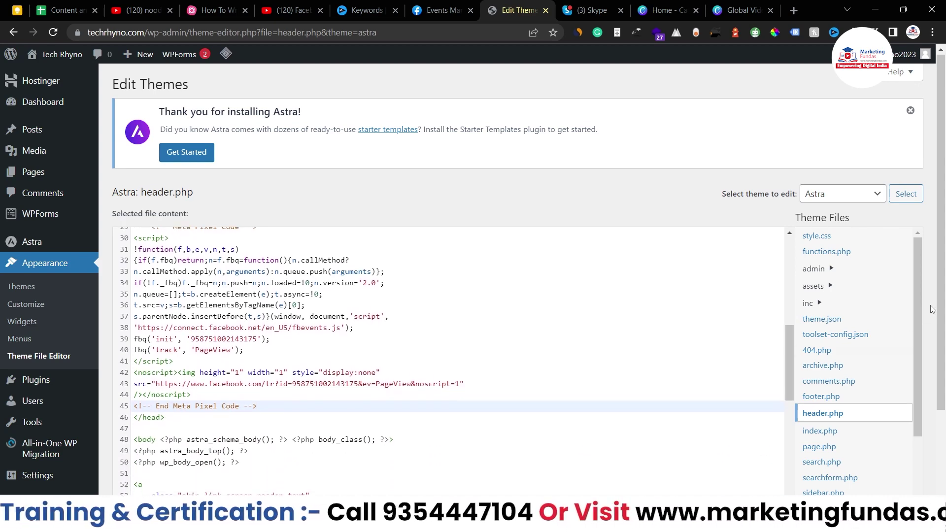
drag(941, 231, 940, 314)
- Save the edited header.php with Update File
click(140, 443)
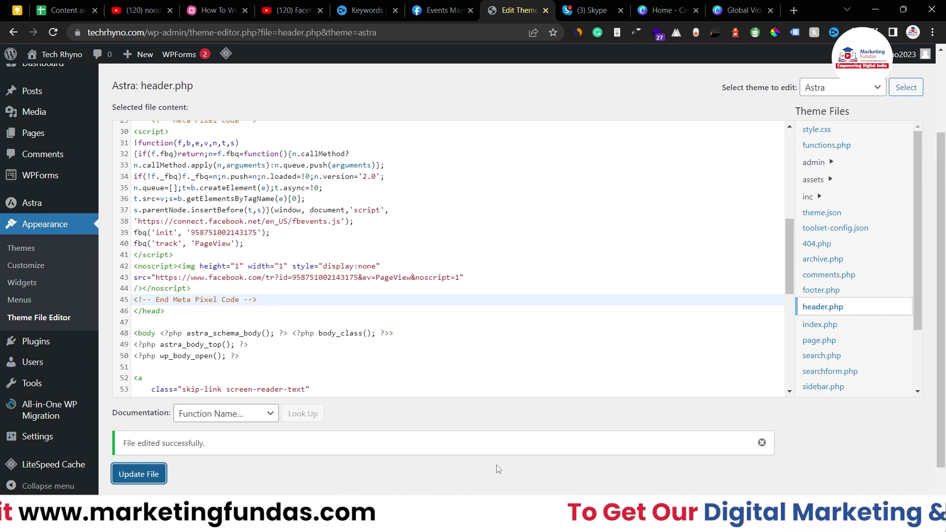
scroll(444, 256, up, 10)
scroll(19, 106, up, 3)
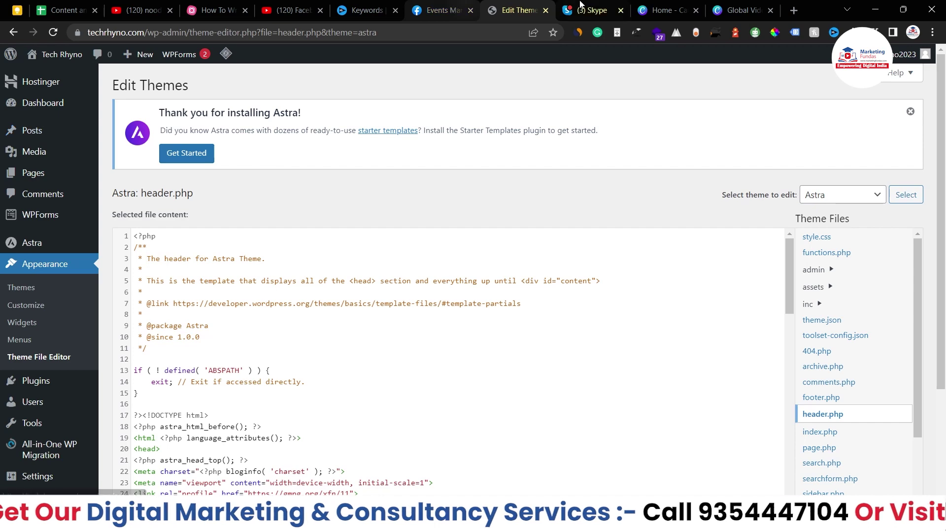
- Back in Events Manager, turn on Automatic Advanced Matching and continue
click(436, 10)
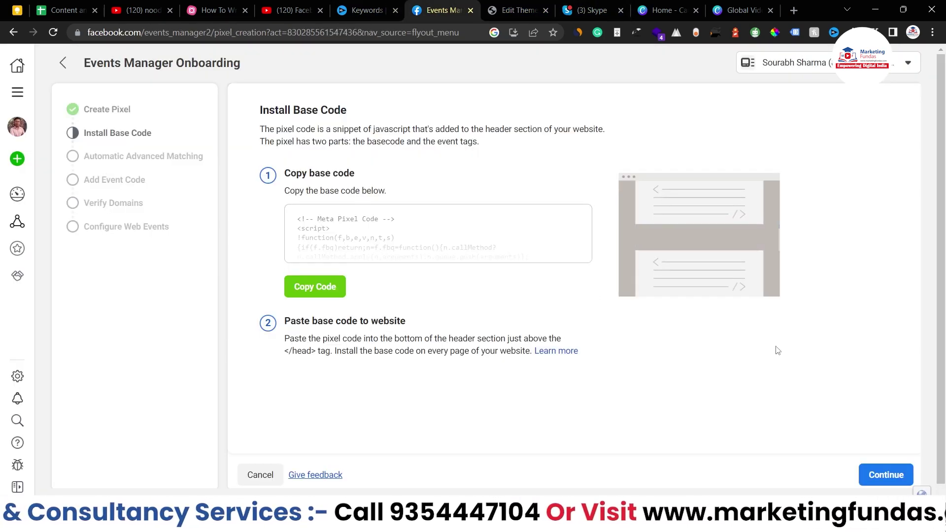
click(908, 475)
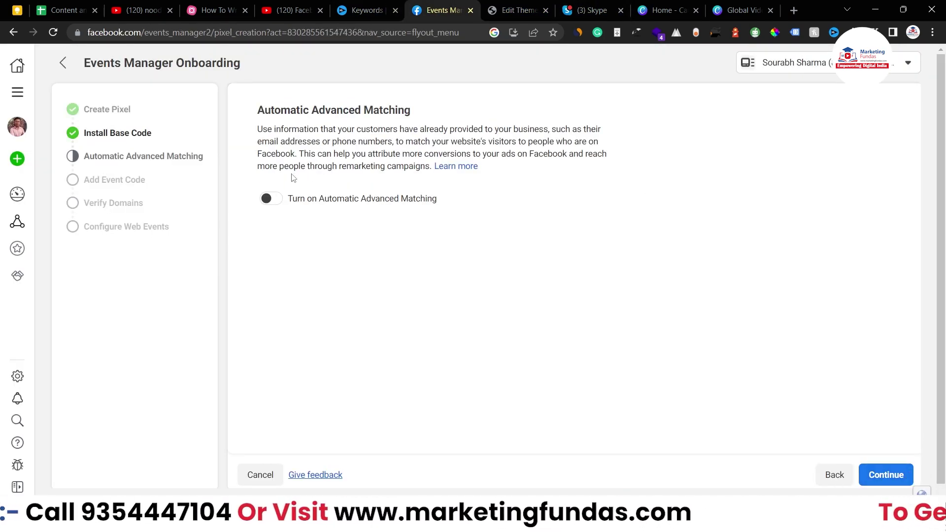
click(271, 197)
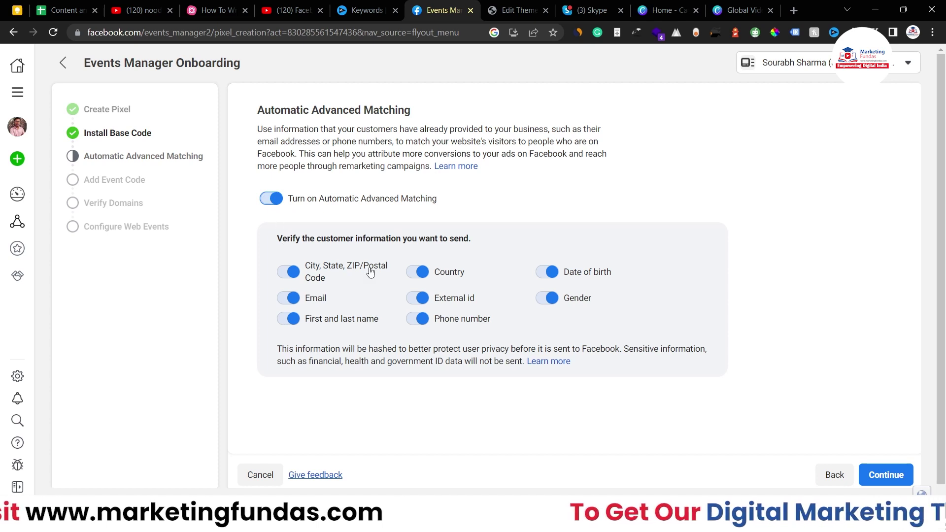
click(882, 472)
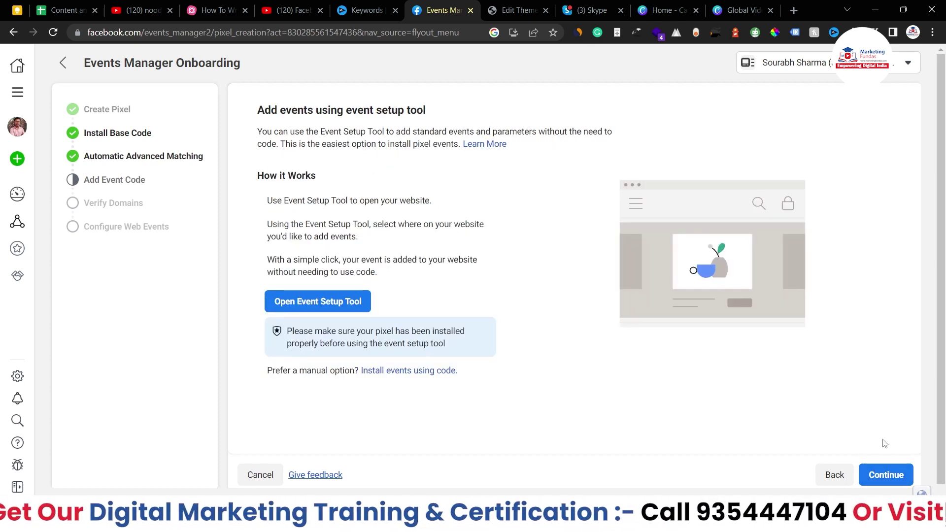
- Skip through the event code and domain verification steps to the pixel overview, reload it, and return to WordPress
click(881, 476)
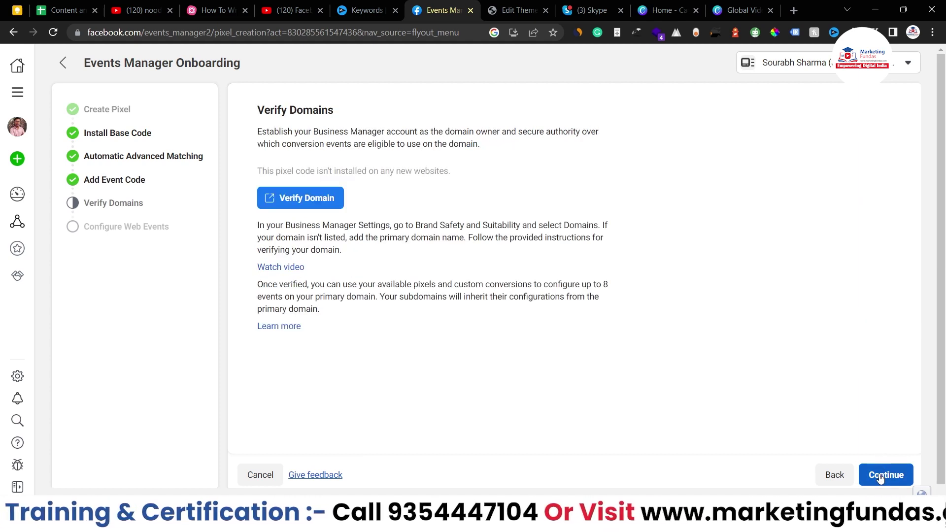
click(888, 476)
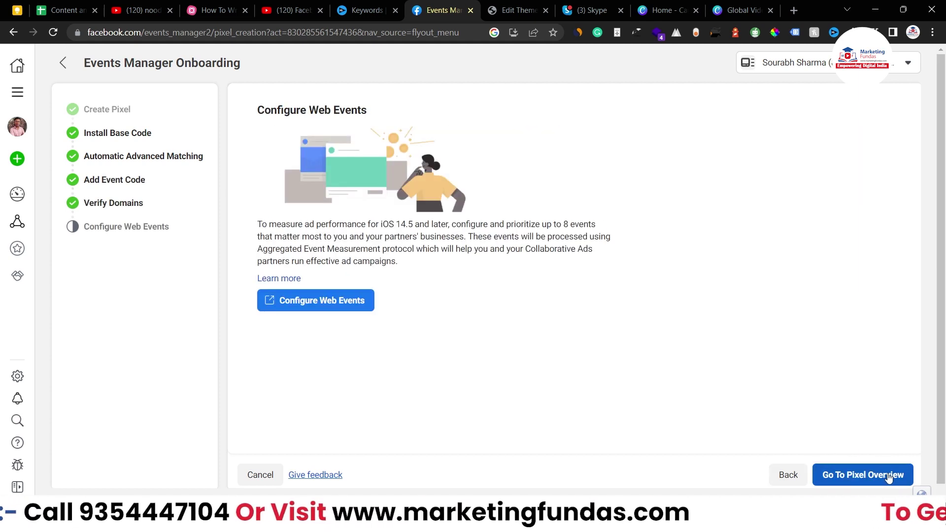
click(888, 476)
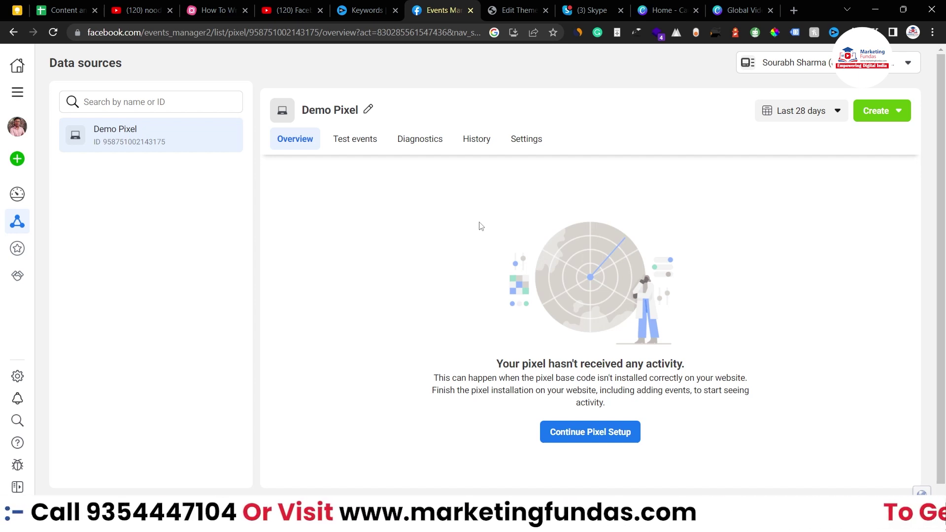
key(F5)
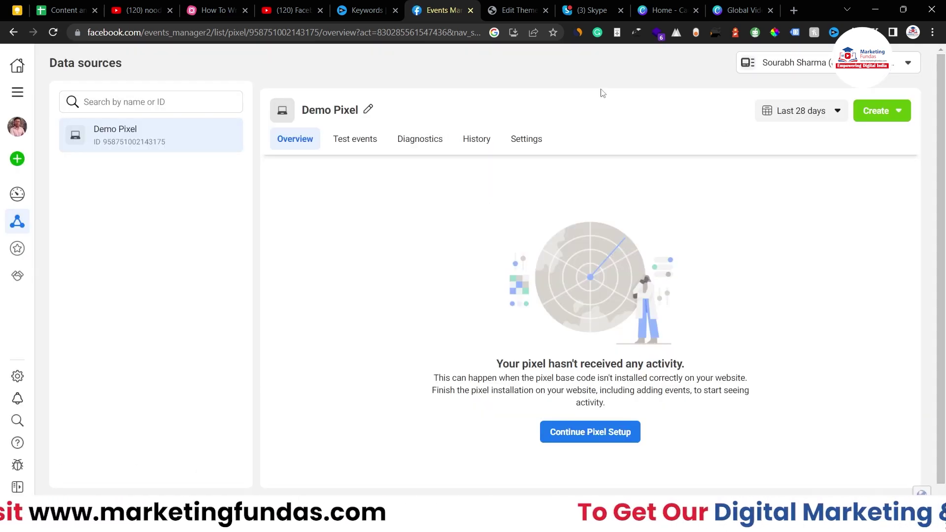
click(524, 6)
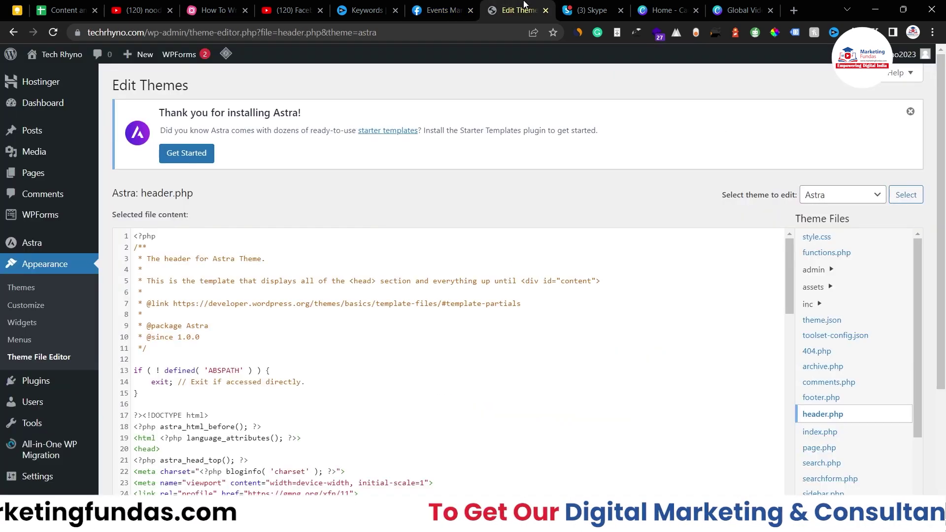
- Search 'meta pixel helper' in a new tab and open its Chrome Web Store listing
click(49, 113)
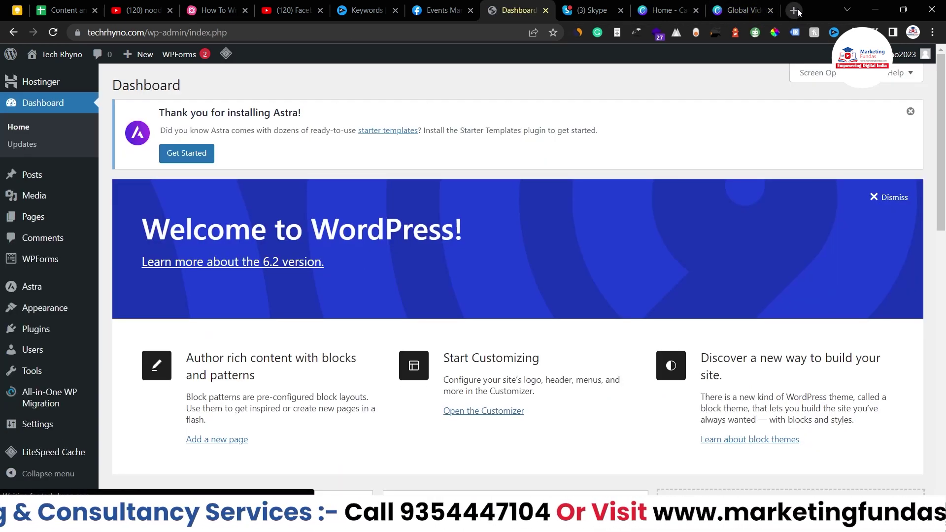
click(794, 10)
text(meta )
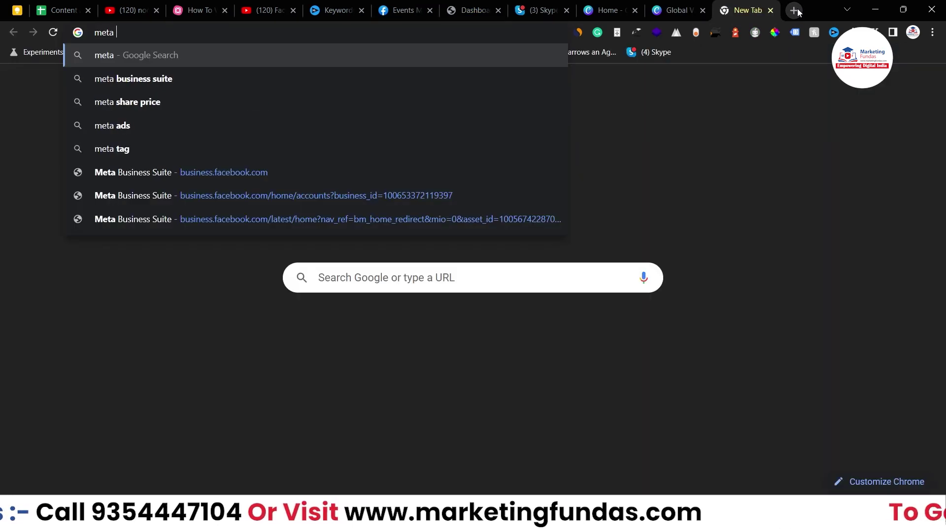
text(pixel )
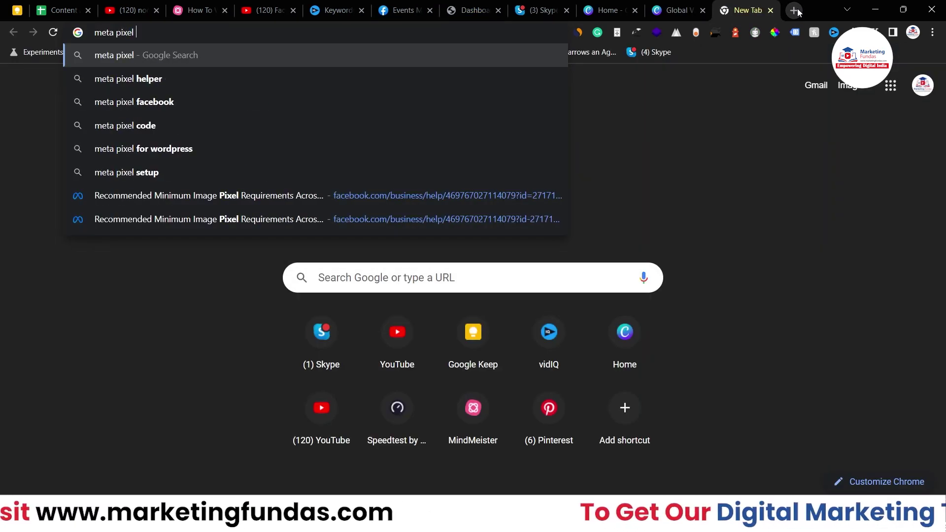
text(helper)
key(Return)
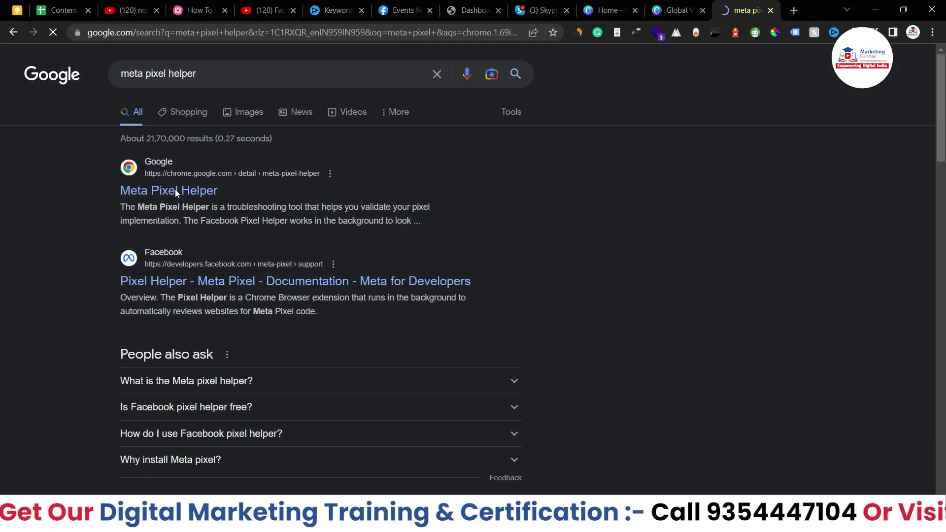
click(176, 191)
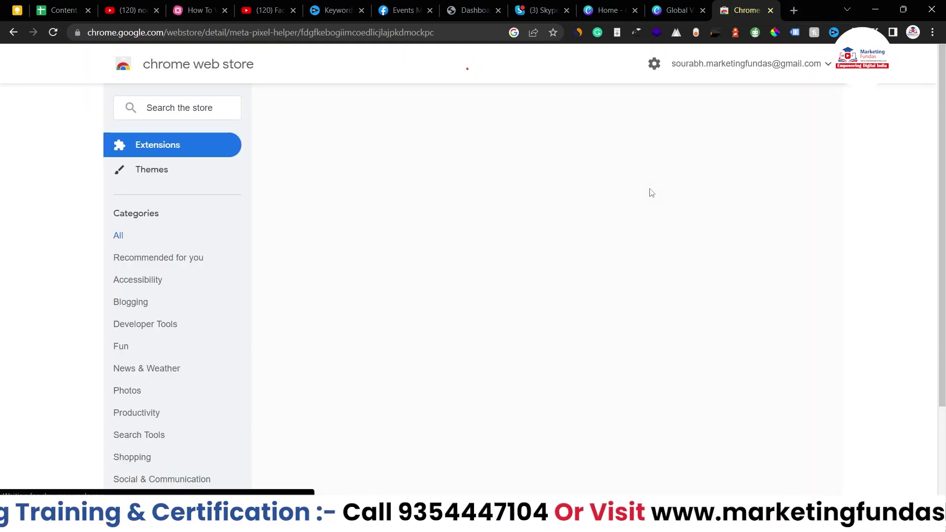
- Add the Meta Pixel Helper extension to Chrome from its Web Store listing
click(719, 157)
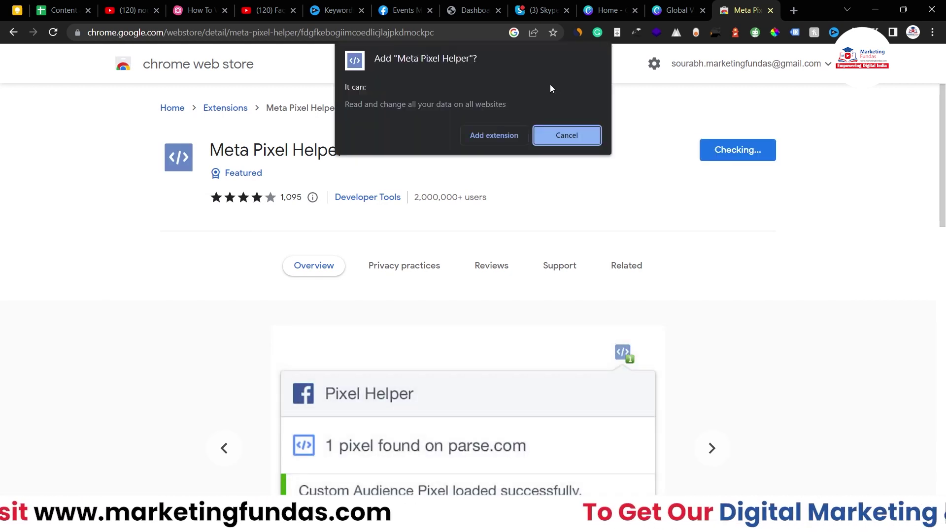
click(466, 140)
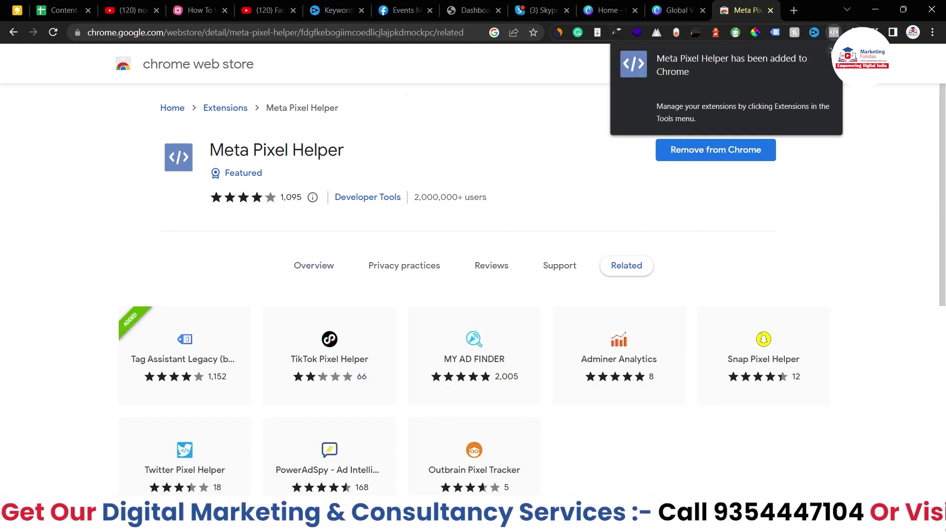
click(832, 50)
- Pin Meta Pixel Helper to the toolbar and select the site address on the WordPress dashboard
click(853, 32)
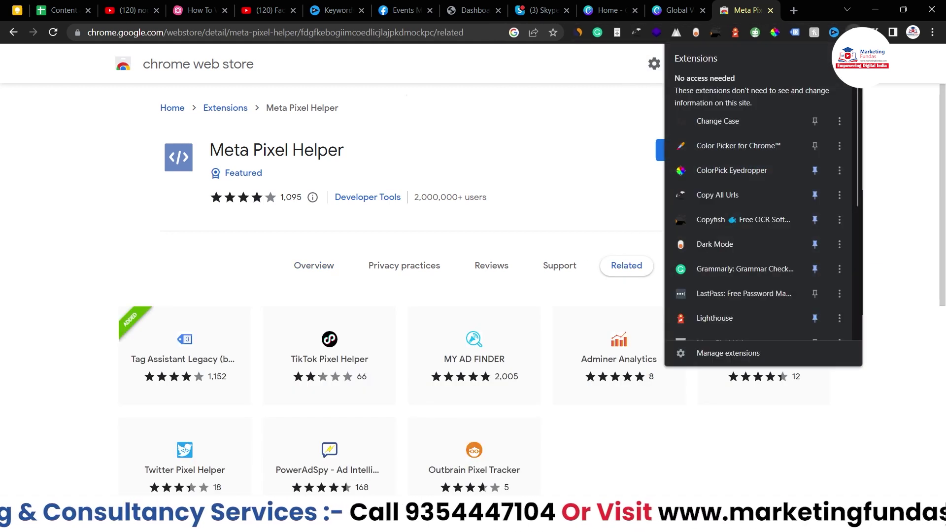
scroll(773, 325, down, 5)
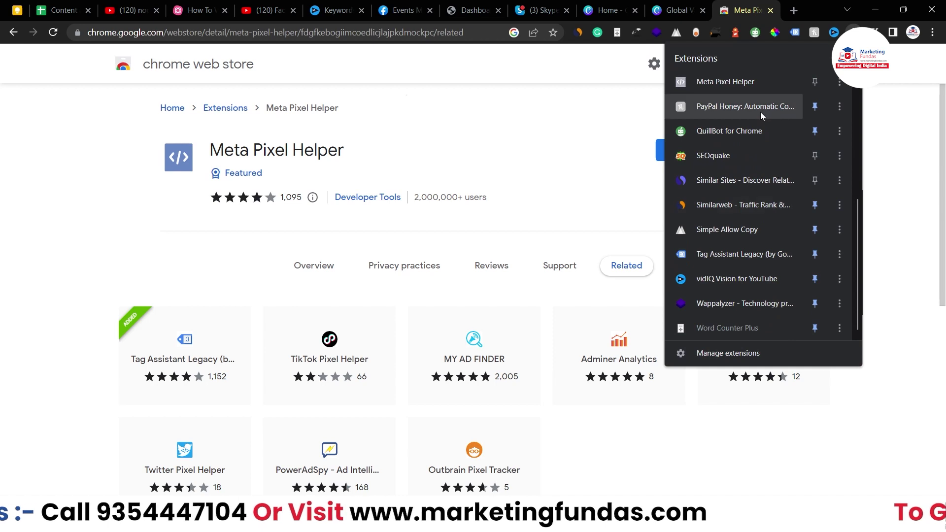
click(815, 82)
click(918, 139)
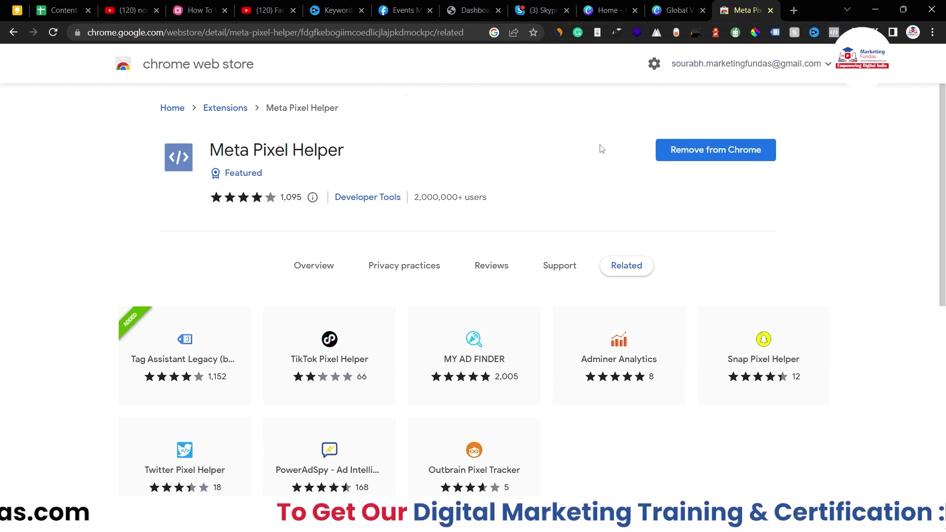
click(469, 6)
drag(147, 32, 78, 34)
key(ctrl+c)
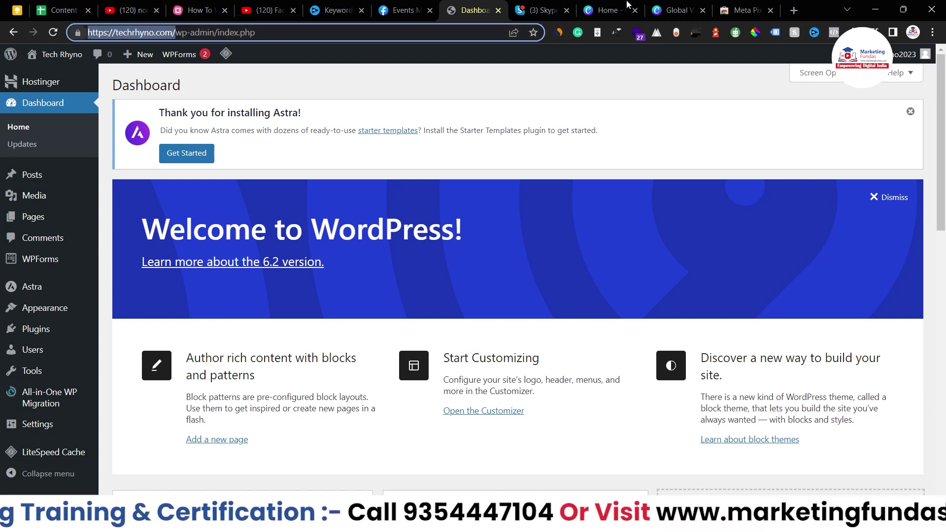
- Load the live Tech Rhyno site and confirm Meta Pixel Helper finds one pixel firing PageView
click(758, 6)
click(428, 26)
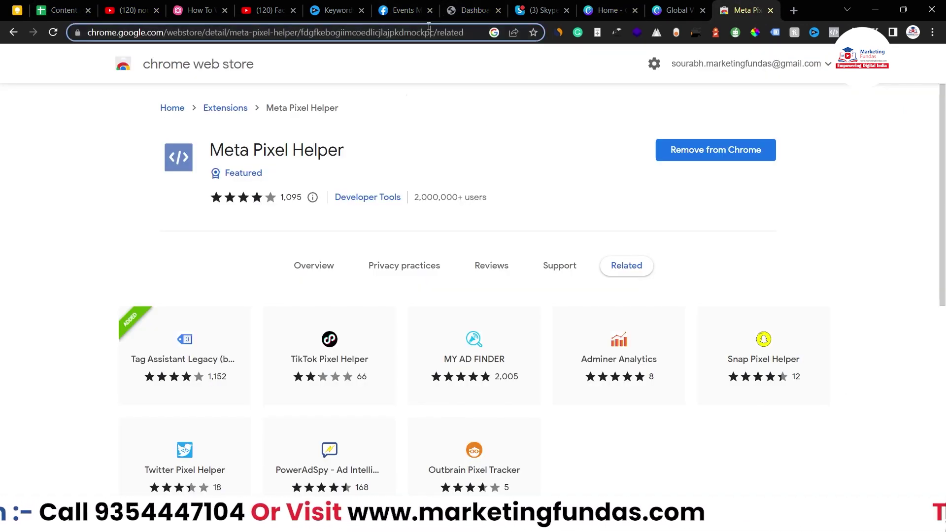
key(ctrl+v)
key(Return)
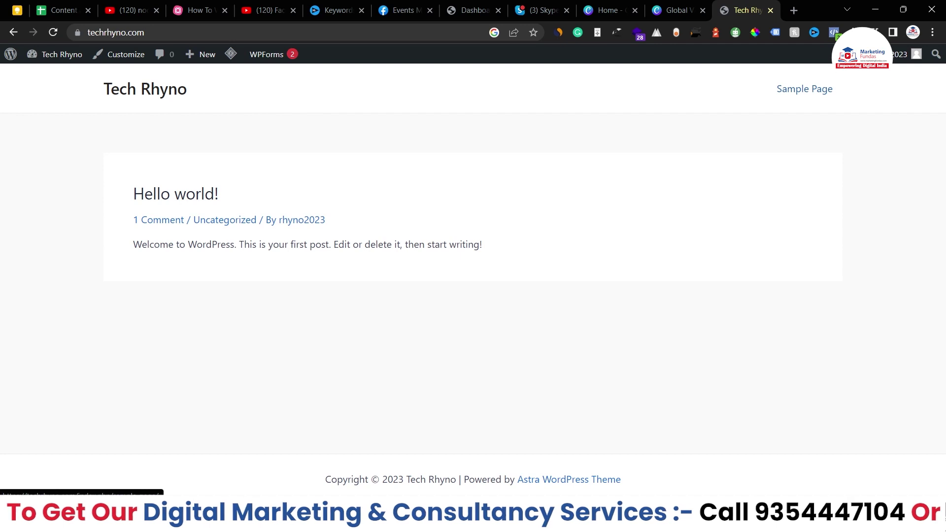
click(833, 33)
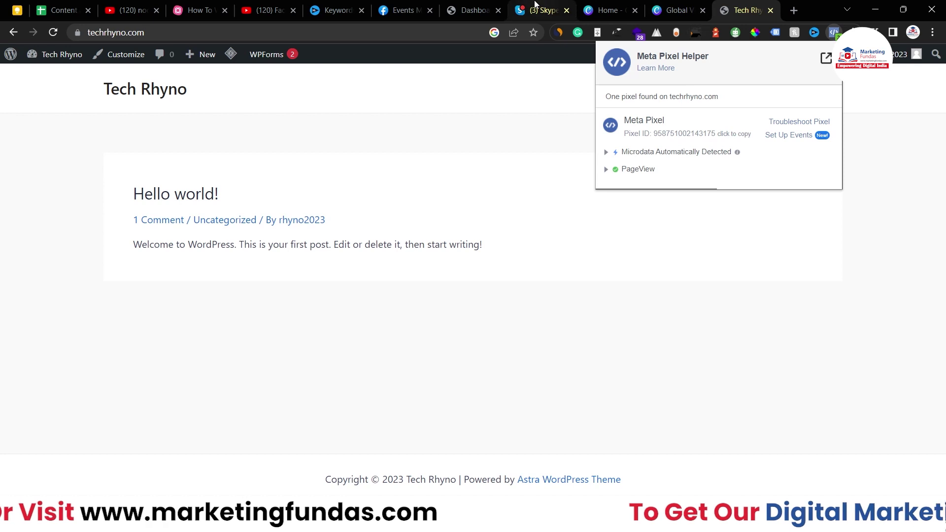
click(400, 10)
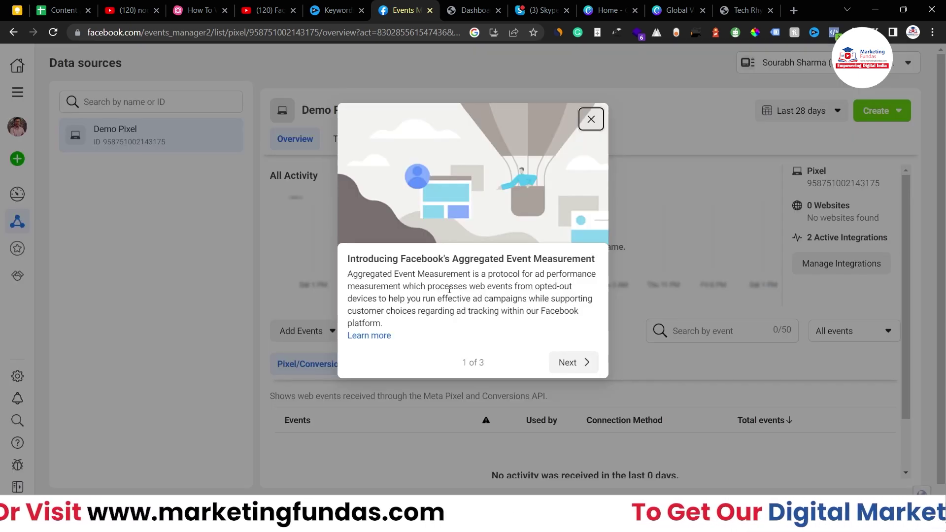
- Step through the Aggregated Event Measurement intro to Get Started, then return to the Demo Pixel overview
click(566, 363)
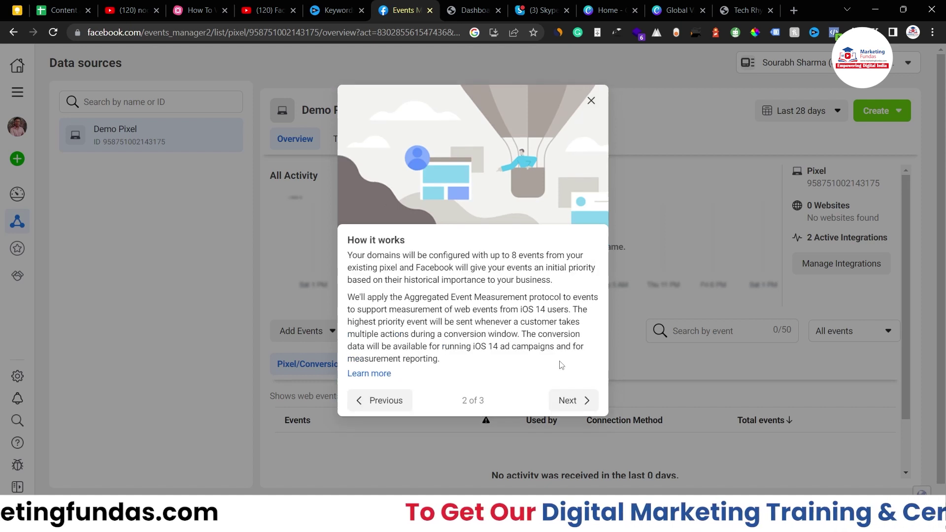
click(569, 398)
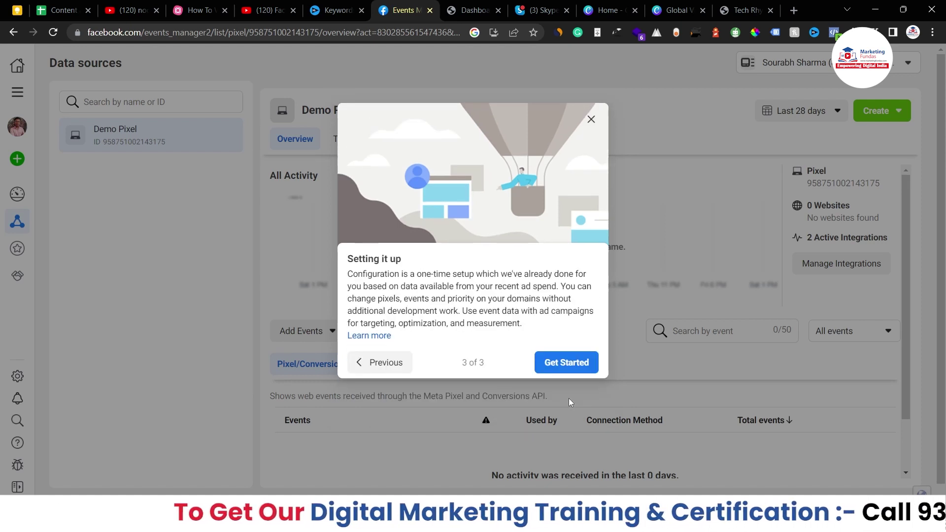
click(567, 366)
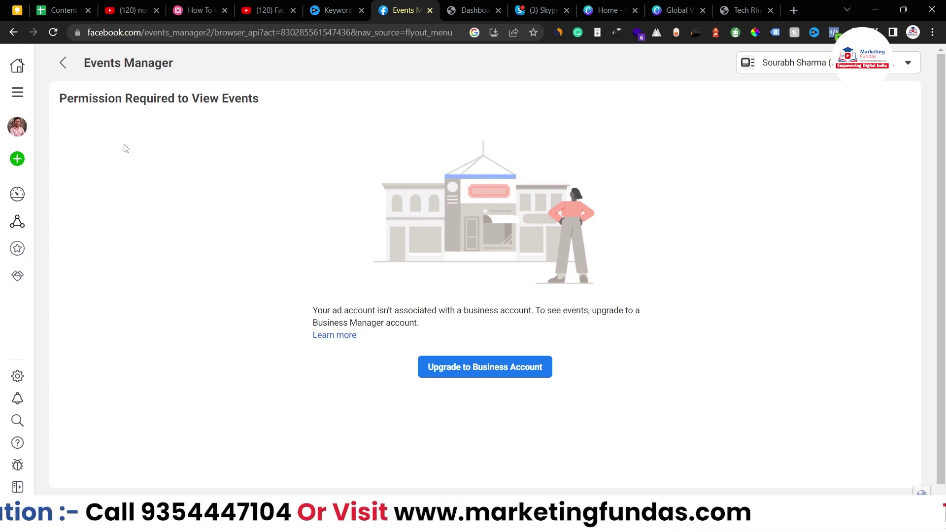
click(63, 63)
scroll(716, 235, down, 1)
scroll(592, 228, up, 1)
scroll(618, 219, down, 1)
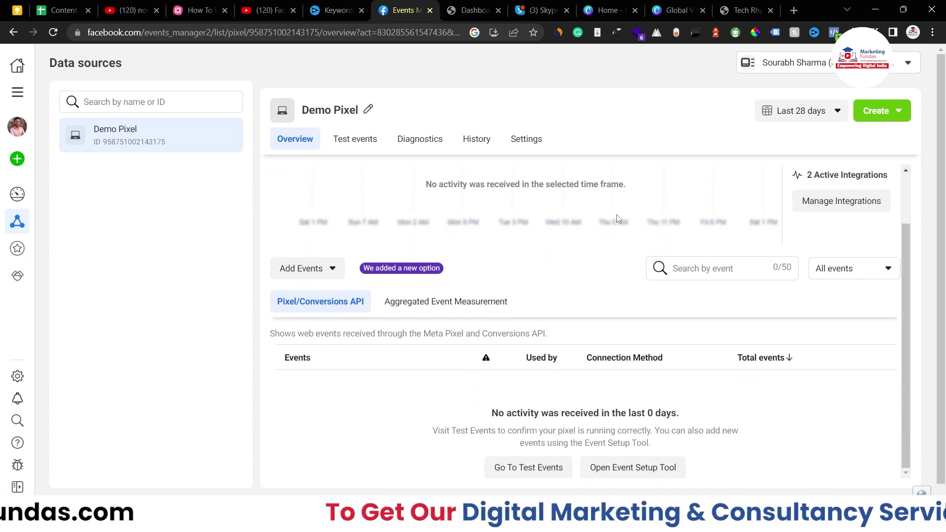
scroll(616, 276, up, 1)
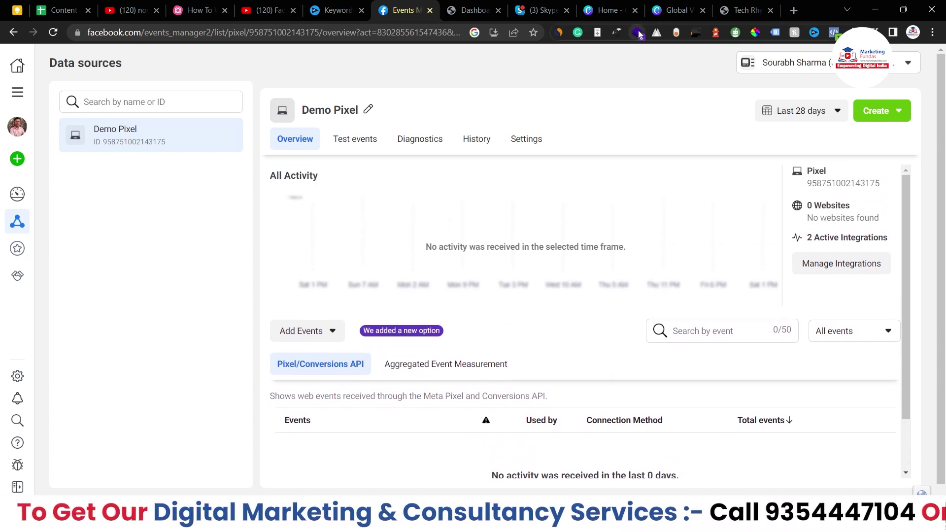